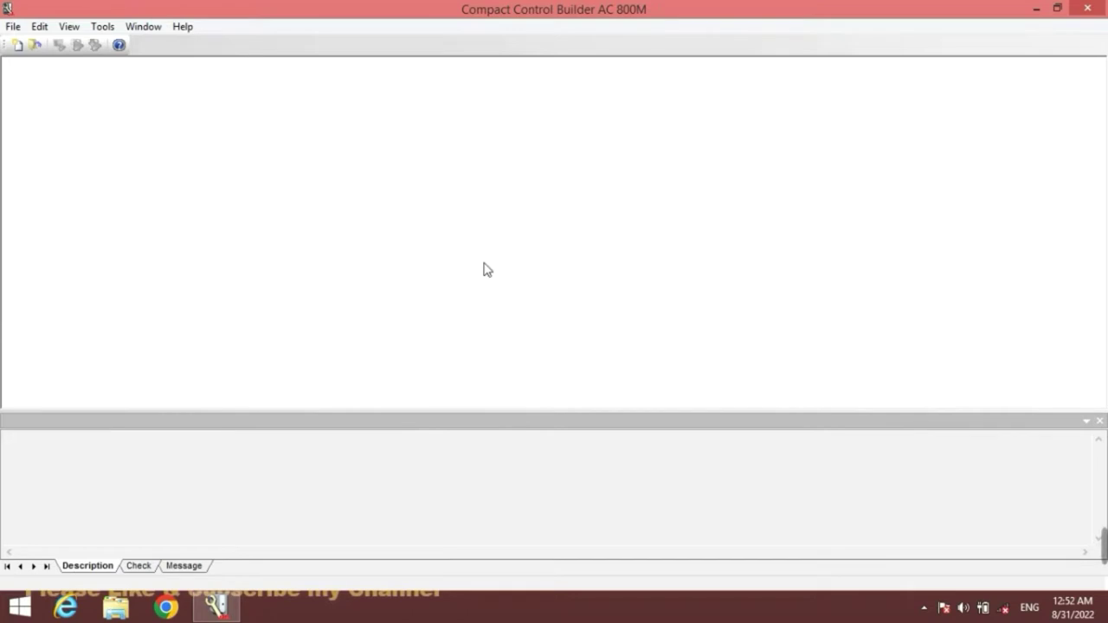
# - Create a new project named Instrumentation from the AC800M template
pyautogui.click(13, 27)
pyautogui.click(26, 48)
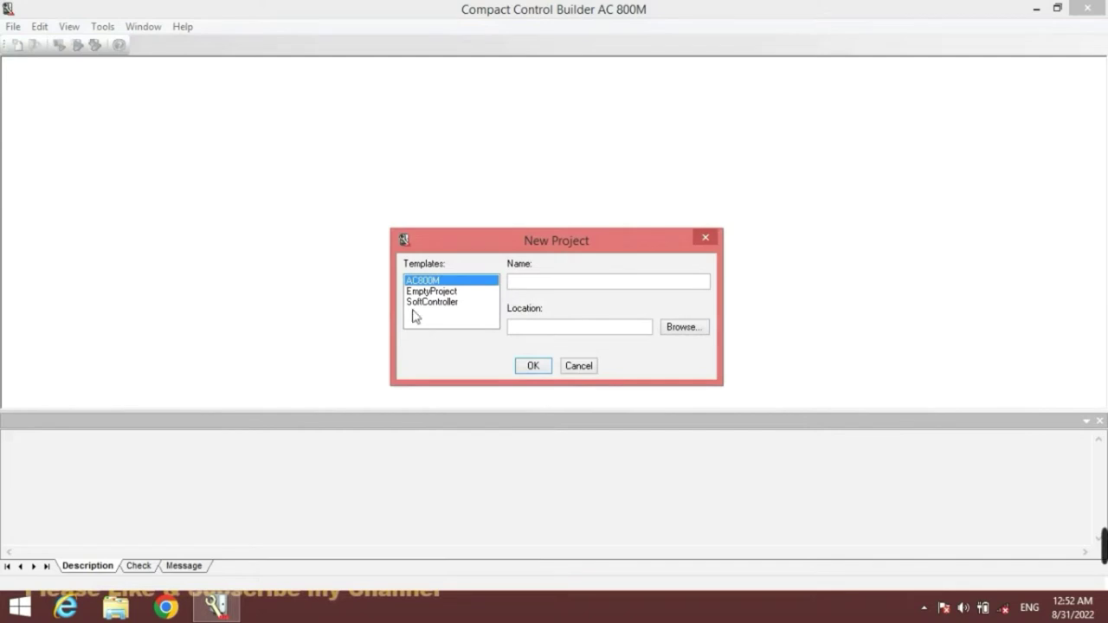
pyautogui.click(540, 288)
pyautogui.write('Instr')
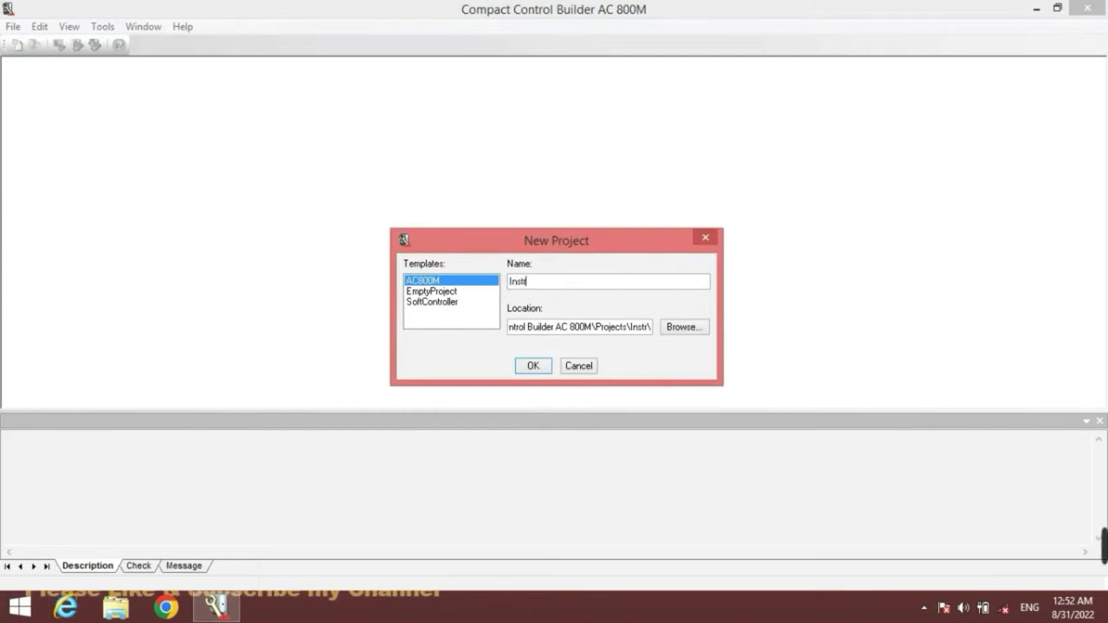
pyautogui.write('ument')
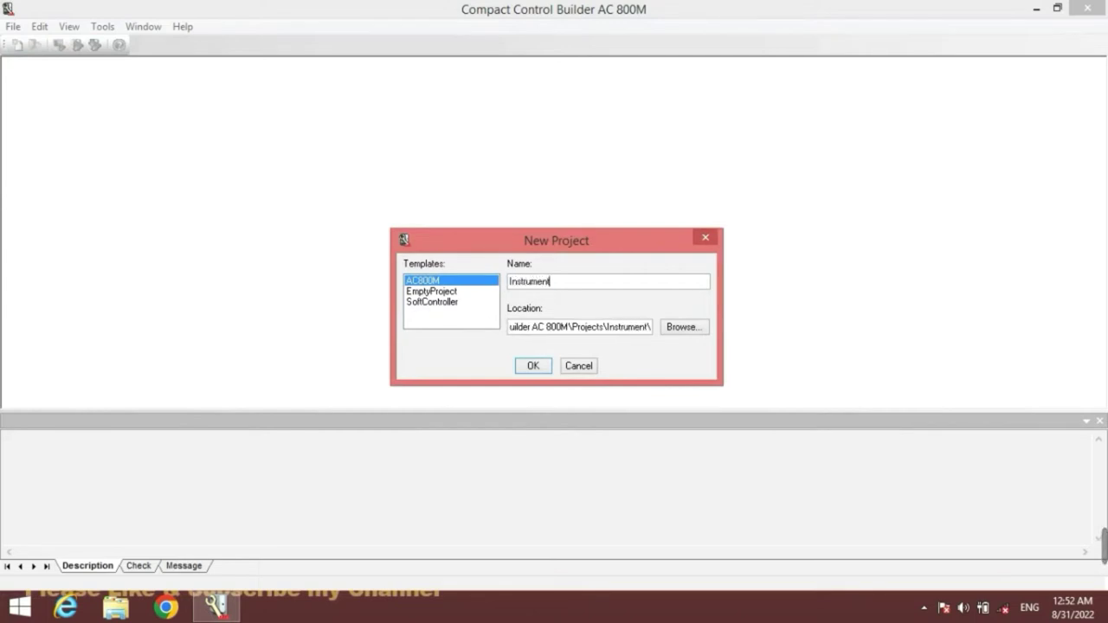
pyautogui.write('ation')
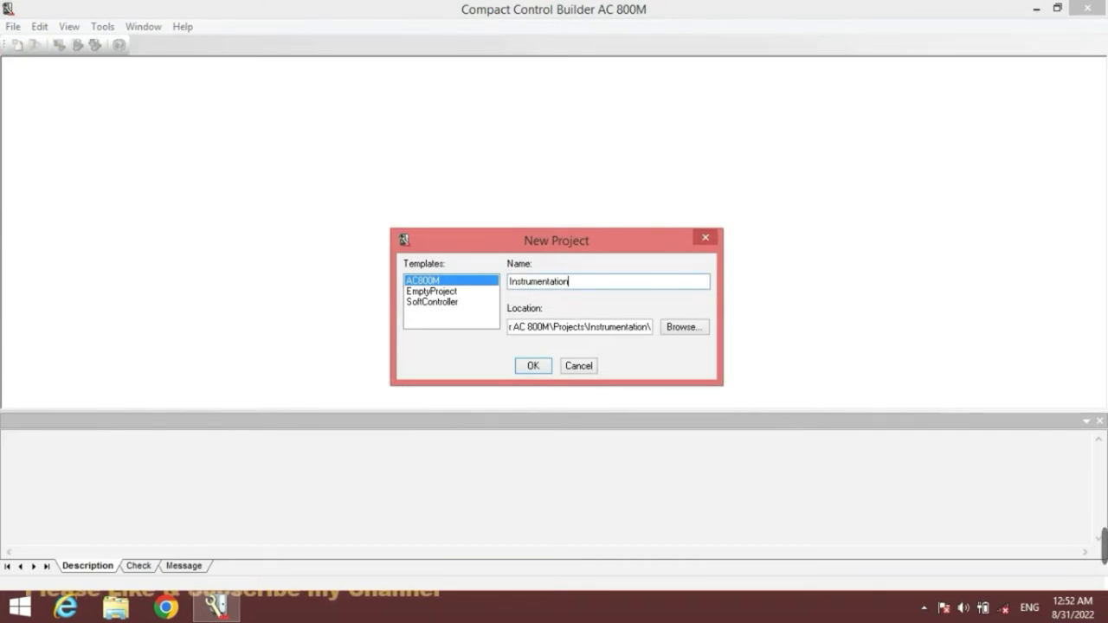
pyautogui.click(533, 367)
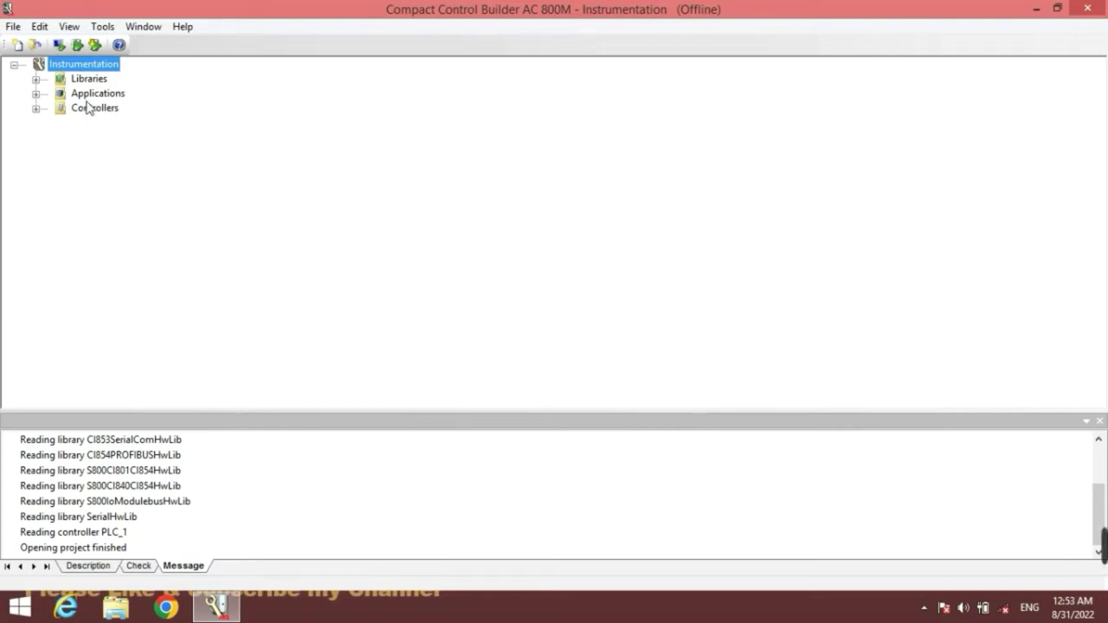
# - Examine the project's libraries: the data types and functions of the System library and the list of hardware libraries
pyautogui.click(36, 80)
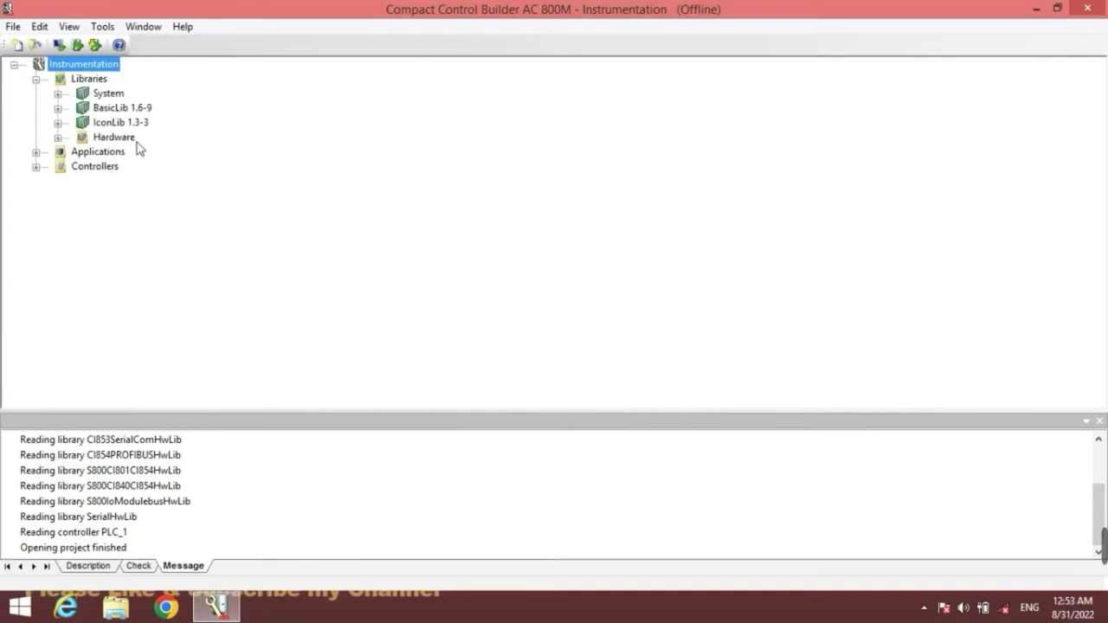
pyautogui.click(57, 94)
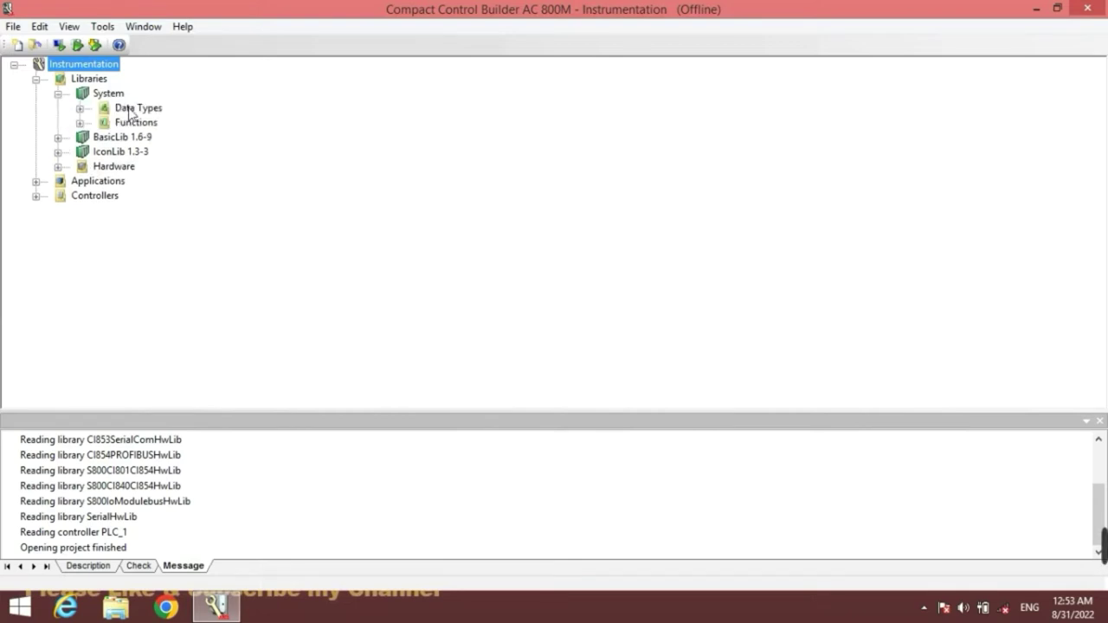
pyautogui.click(79, 108)
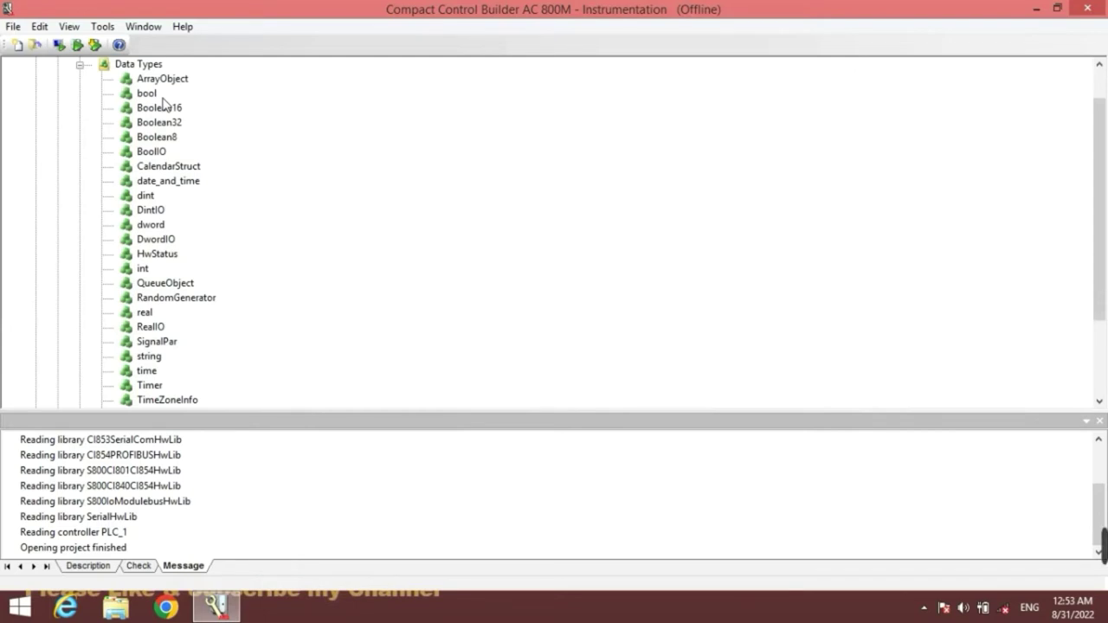
pyautogui.click(80, 65)
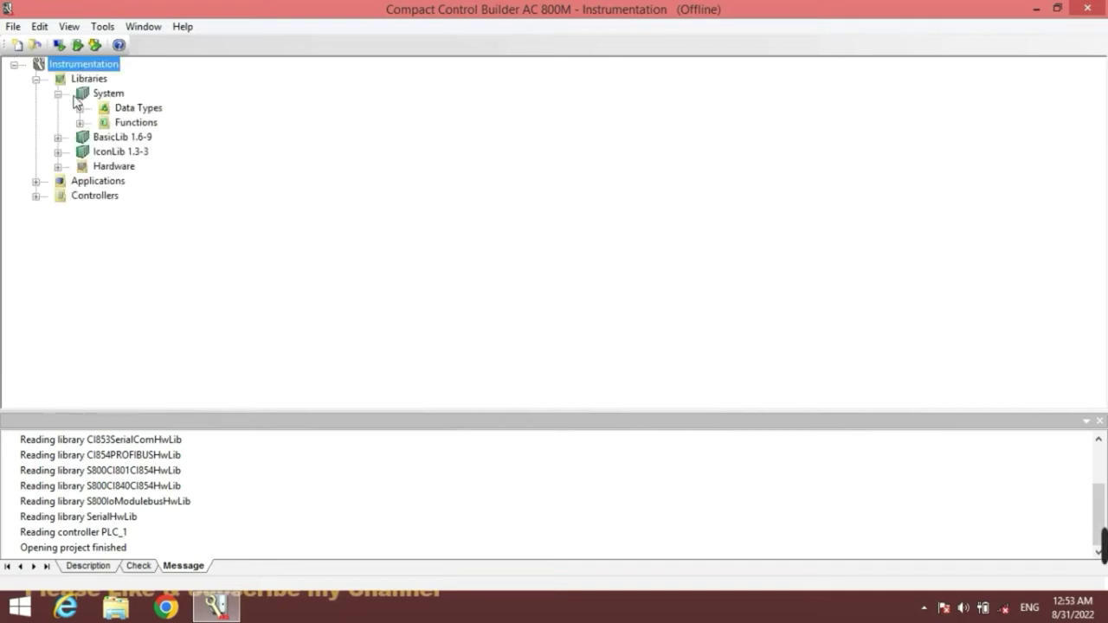
pyautogui.click(80, 123)
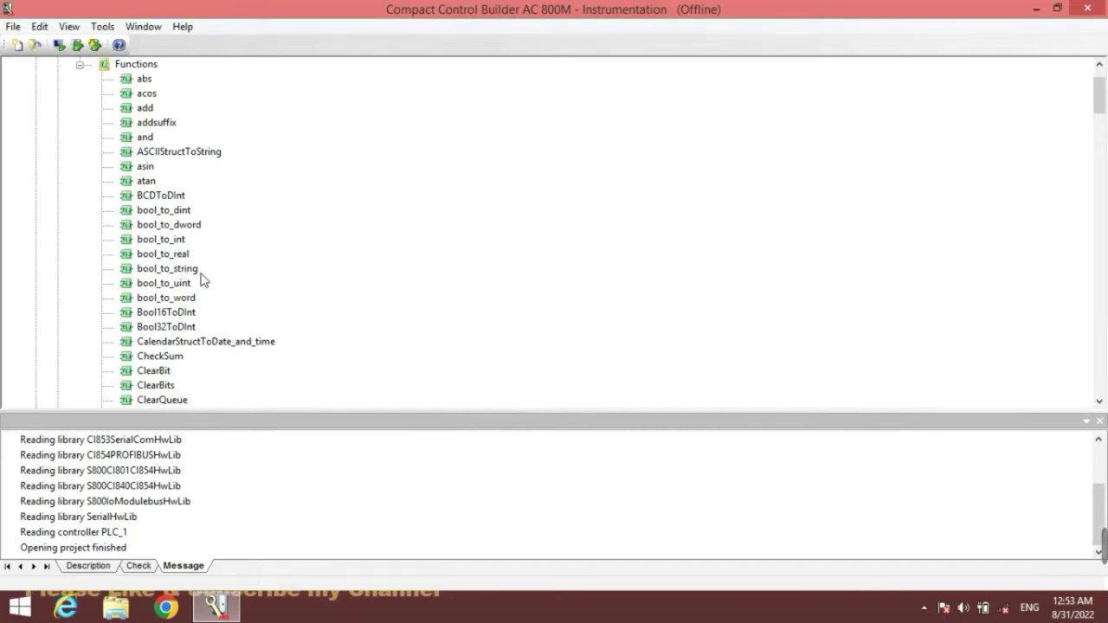
pyautogui.scroll(-2, 198, 280)
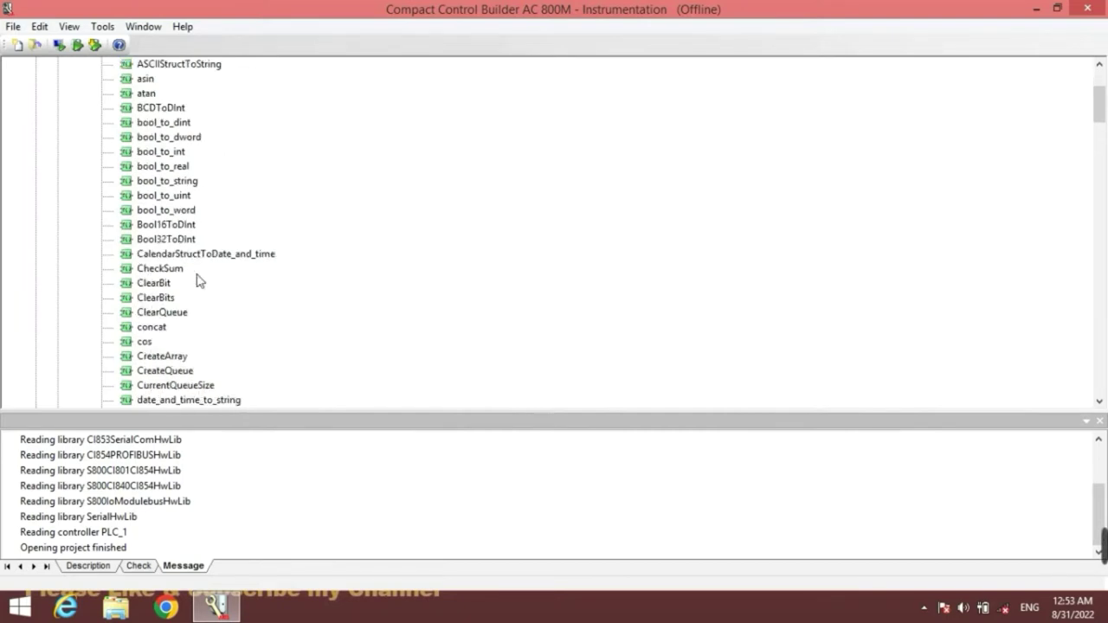
pyautogui.scroll(-2, 162, 381)
pyautogui.scroll(-2, 156, 381)
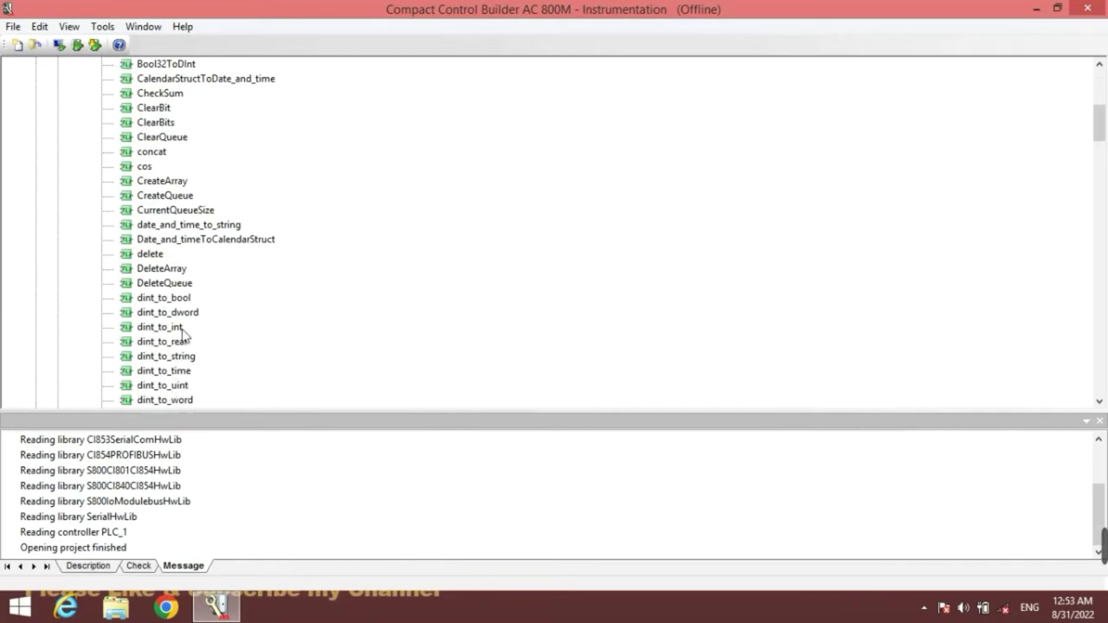
pyautogui.scroll(7, 182, 334)
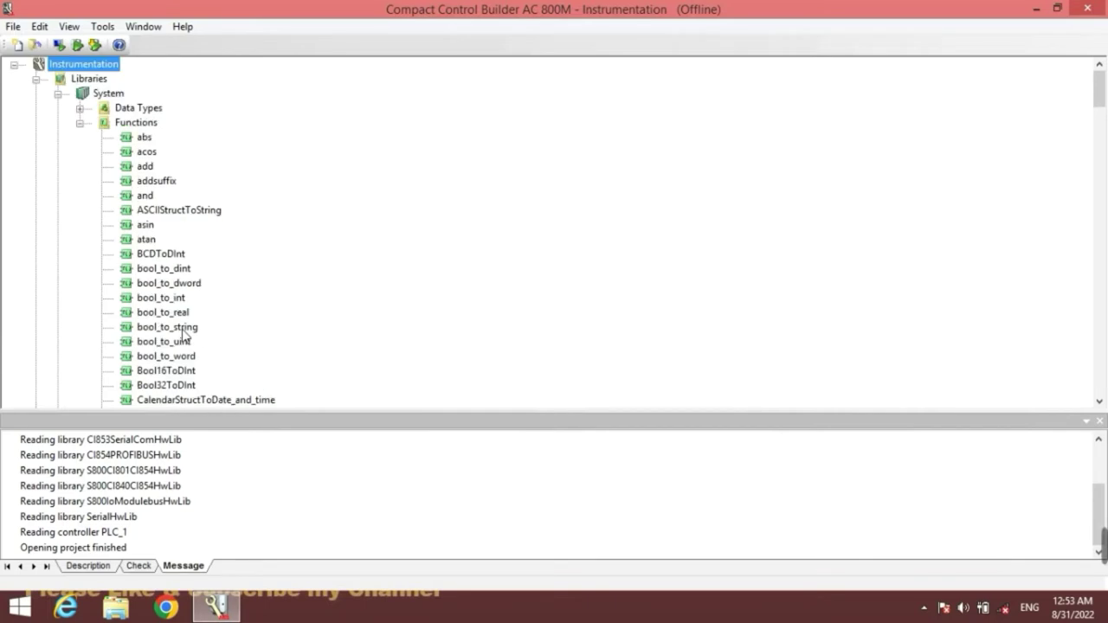
pyautogui.click(79, 124)
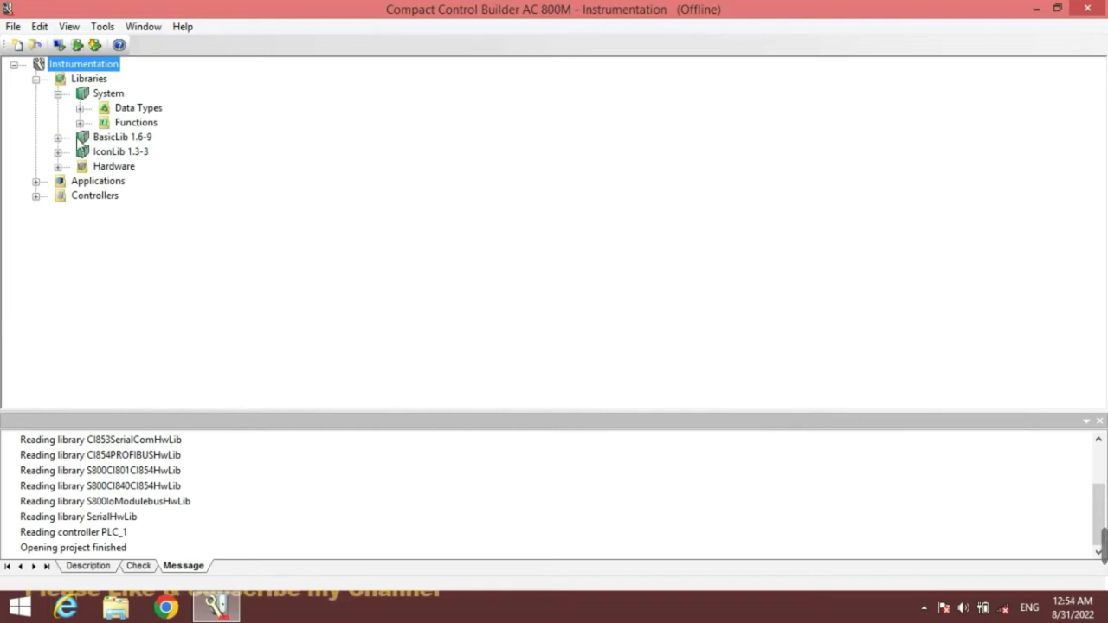
pyautogui.click(58, 93)
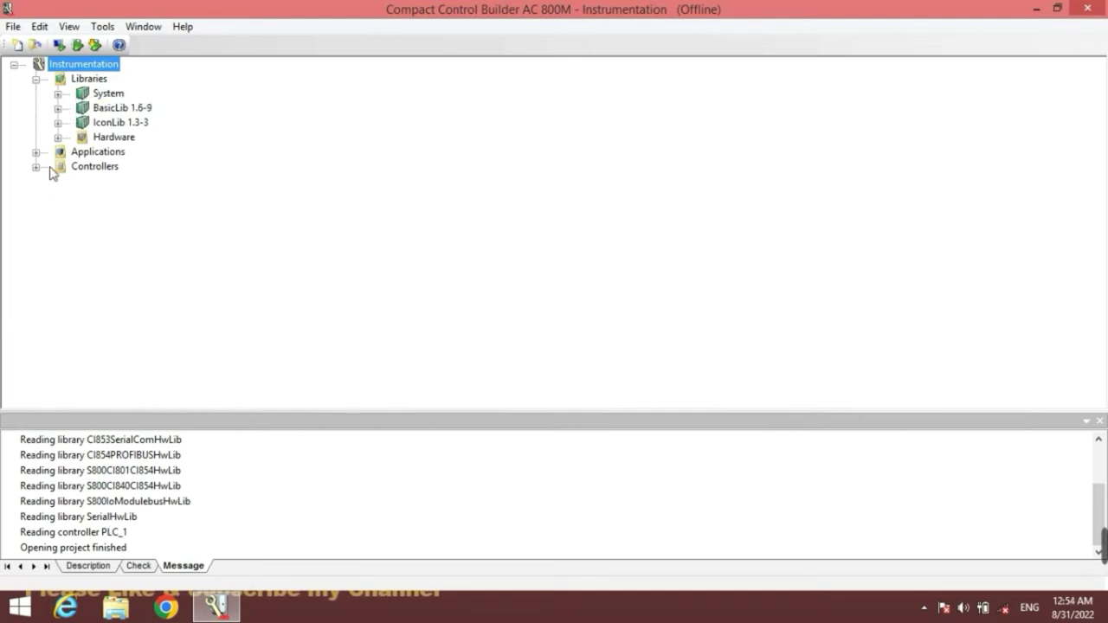
pyautogui.click(58, 137)
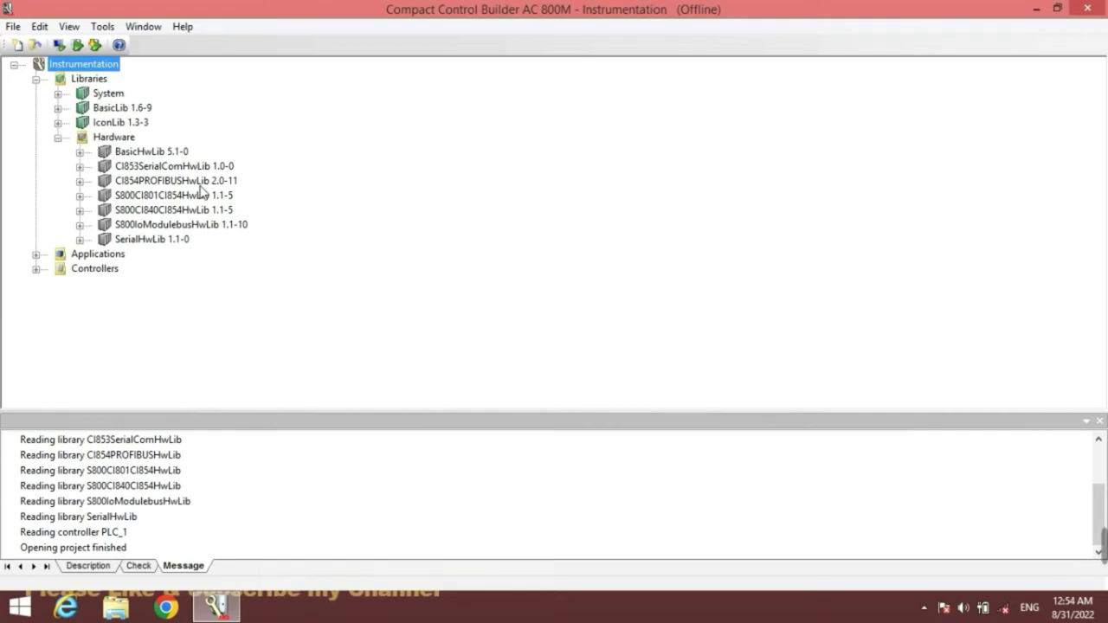
pyautogui.click(58, 139)
# - Examine the connected libraries, their available commands, and the programs of Application_1
pyautogui.click(36, 154)
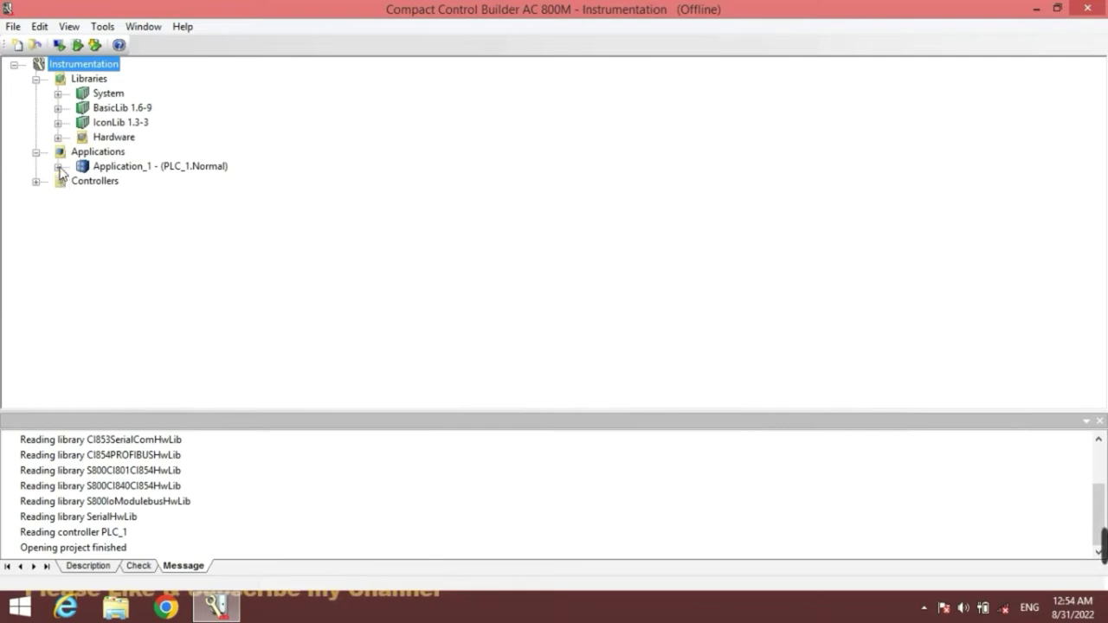
pyautogui.click(58, 167)
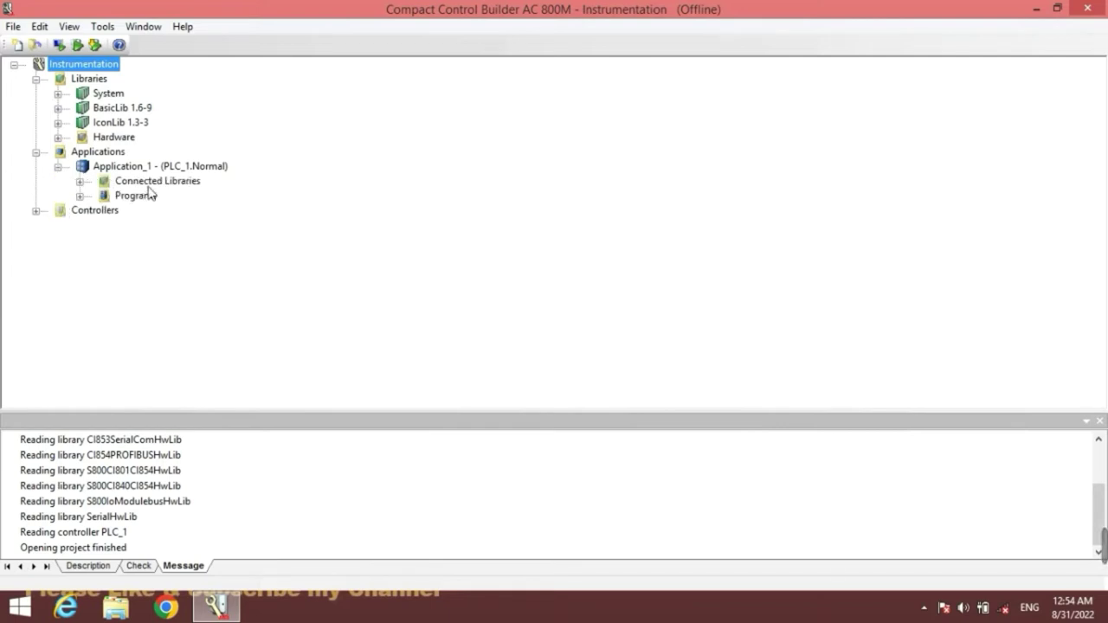
pyautogui.click(80, 182)
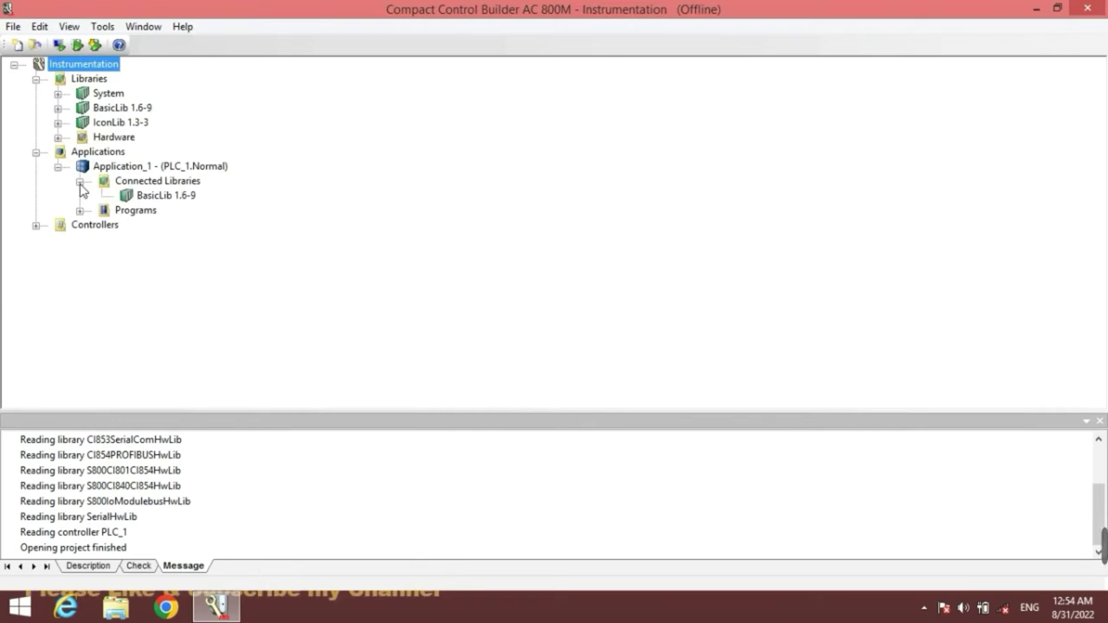
pyautogui.rightClick(156, 183)
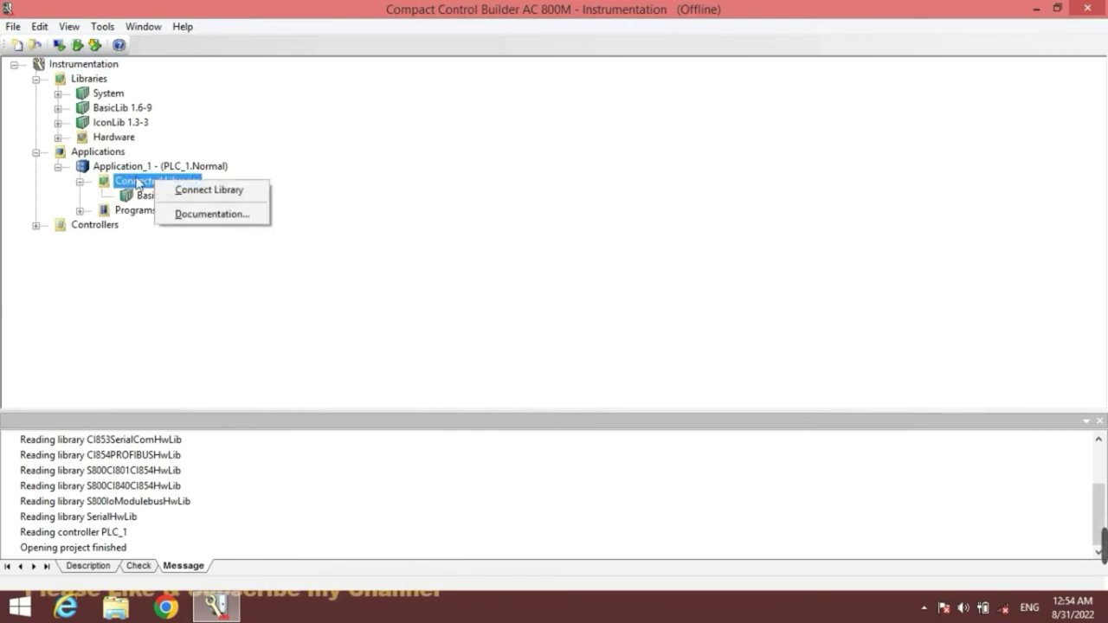
pyautogui.click(517, 281)
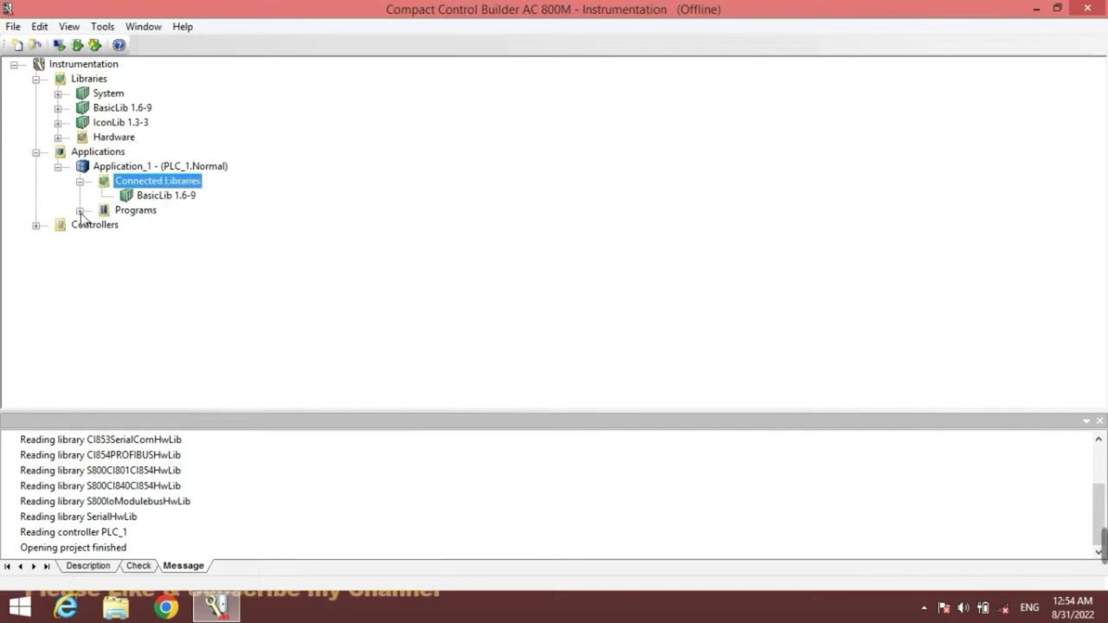
pyautogui.click(79, 210)
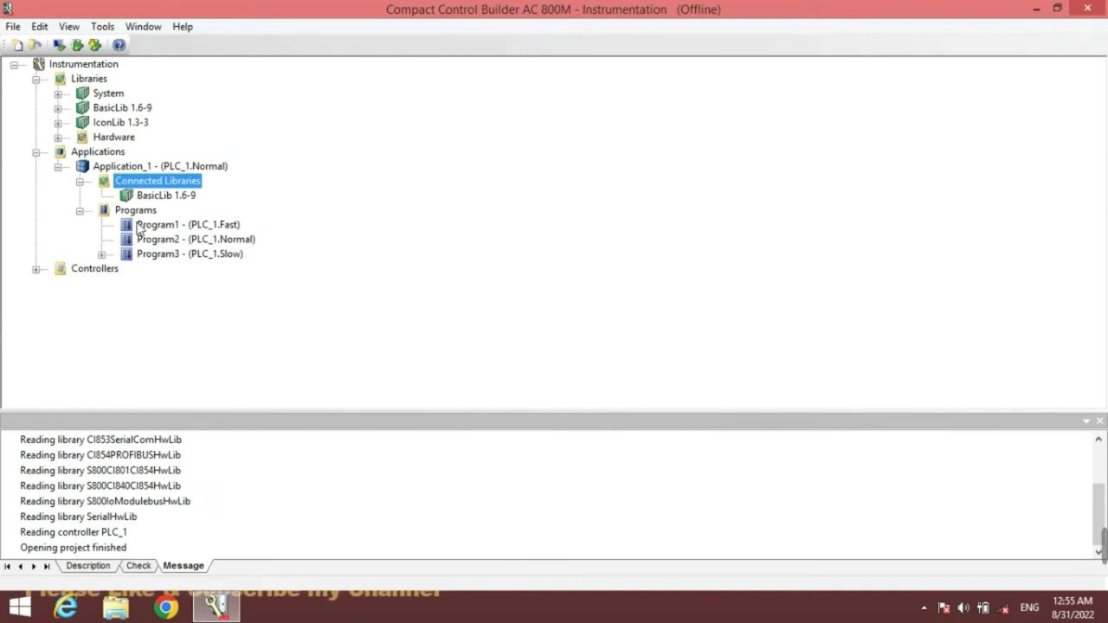
pyautogui.click(78, 210)
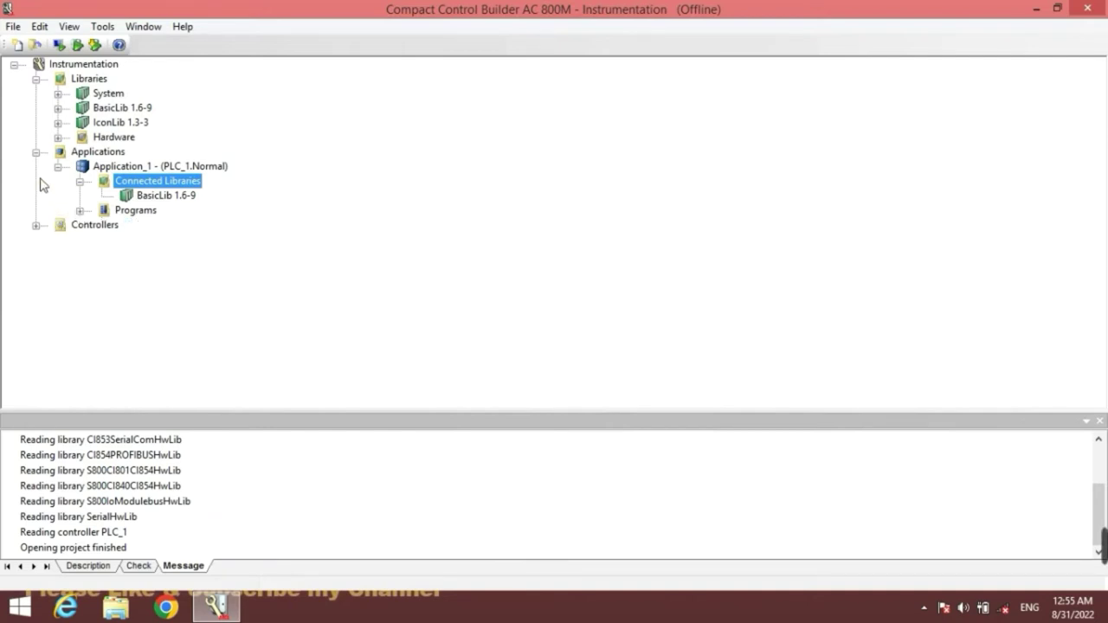
pyautogui.click(57, 167)
# - Add a new AC 800M controller of type PM864 / TP830 to the project with system identity 172.16.0.1
pyautogui.click(36, 181)
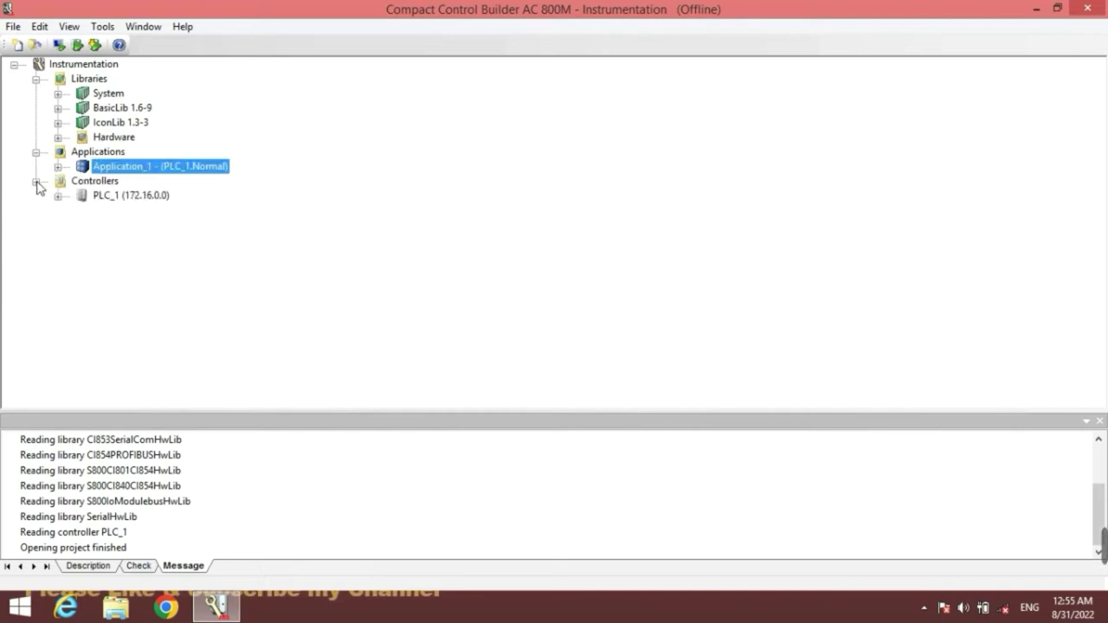
pyautogui.rightClick(104, 182)
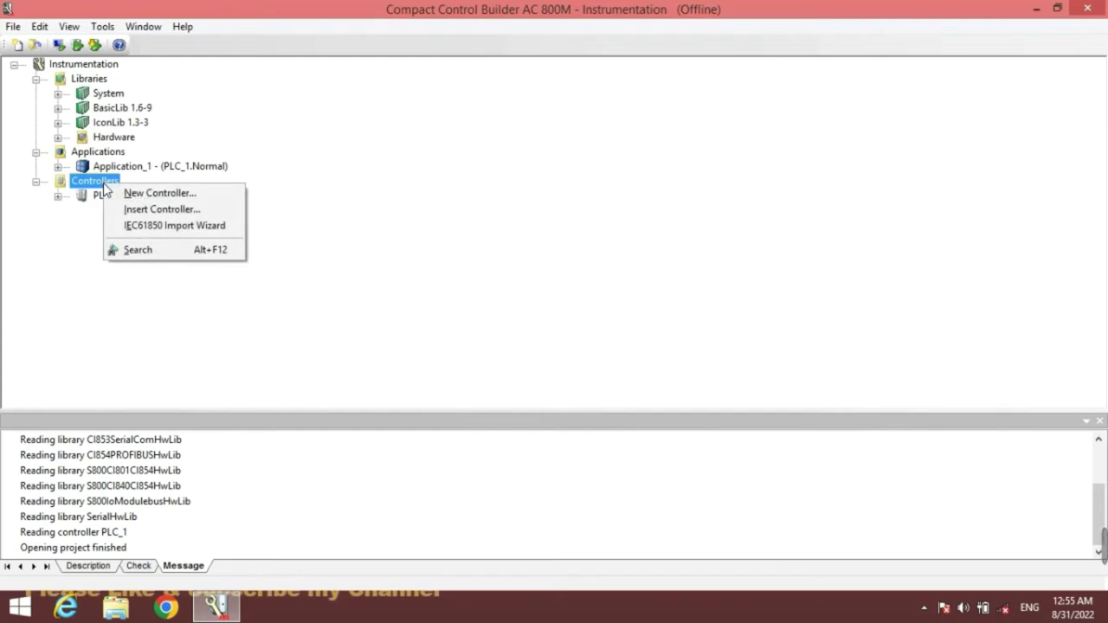
pyautogui.click(421, 189)
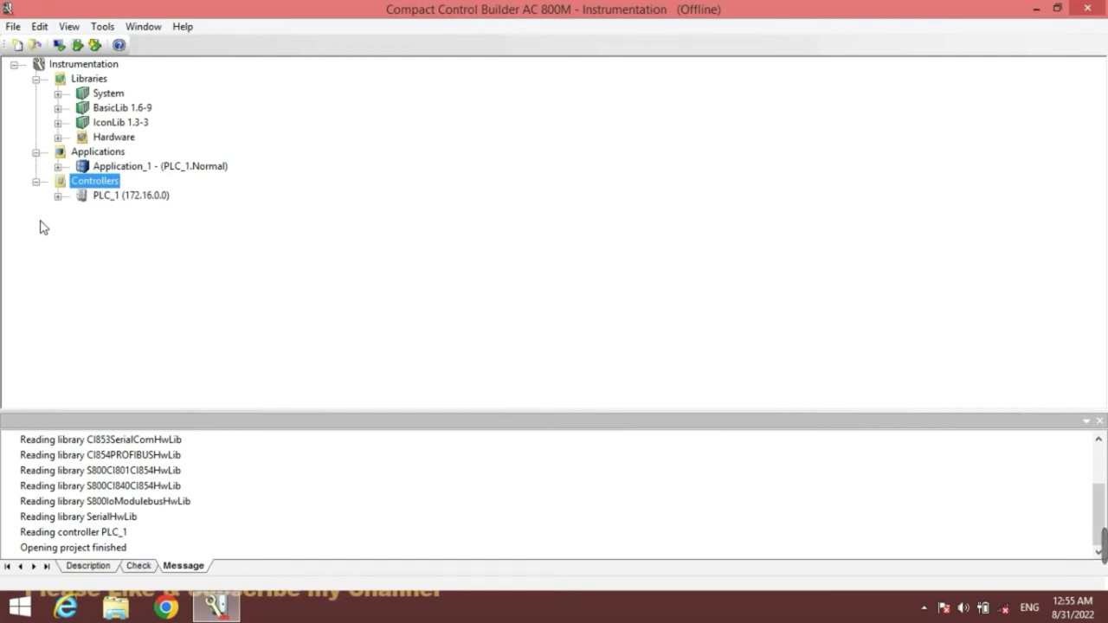
pyautogui.rightClick(85, 183)
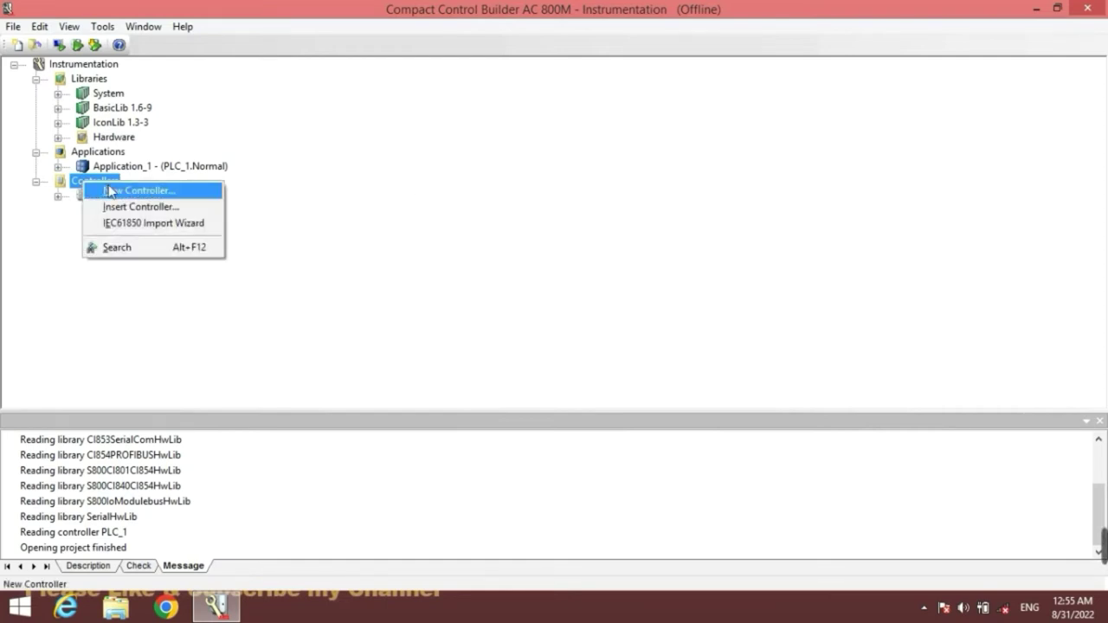
pyautogui.click(109, 190)
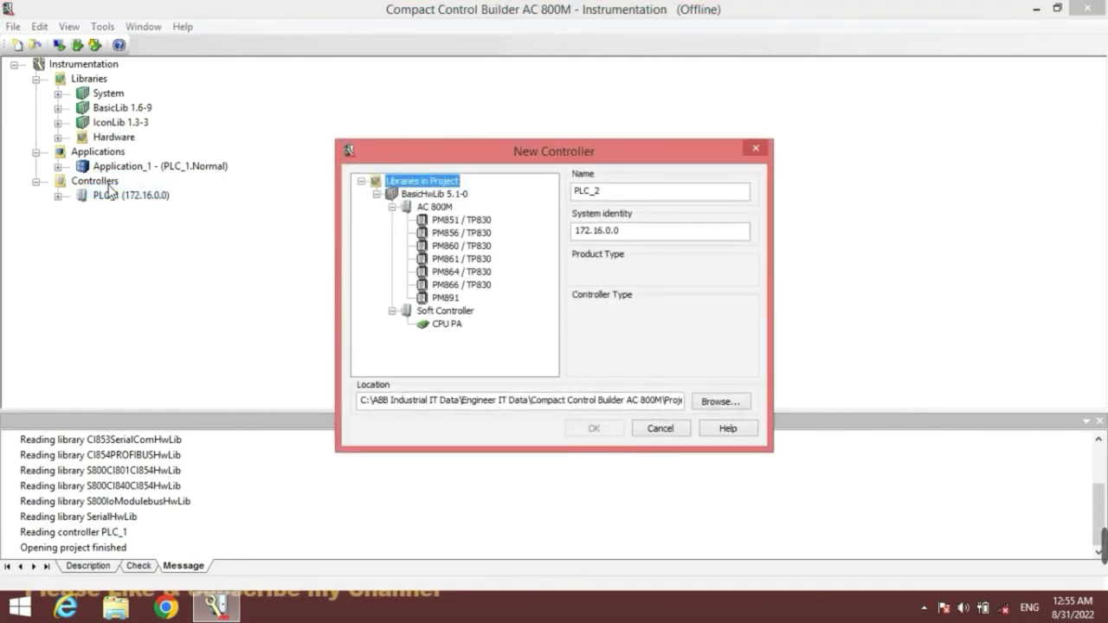
pyautogui.click(449, 274)
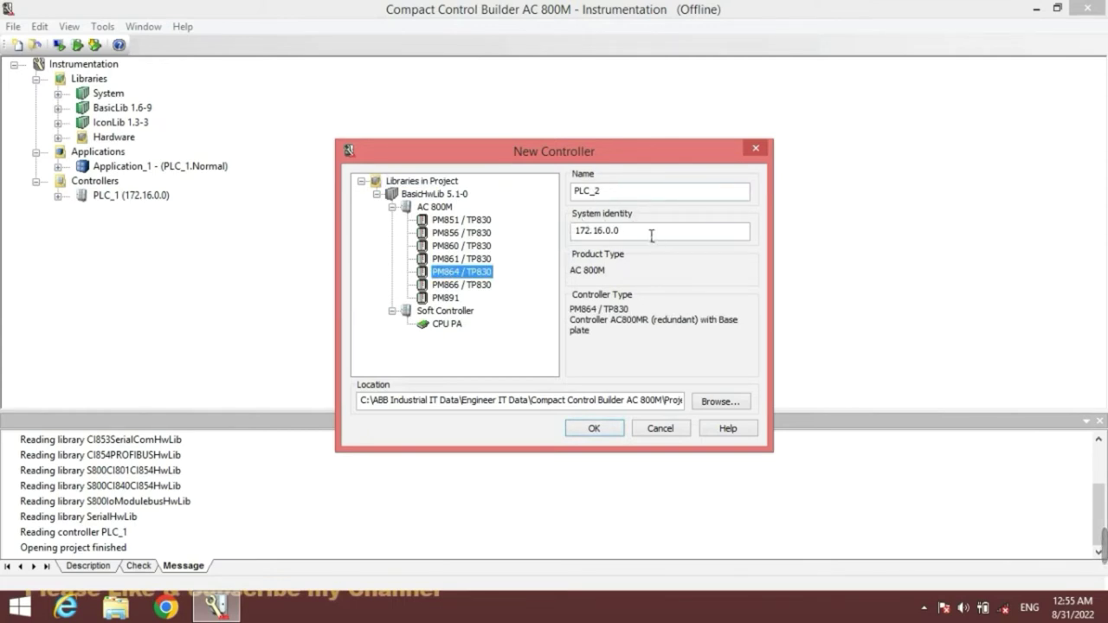
pyautogui.click(652, 235)
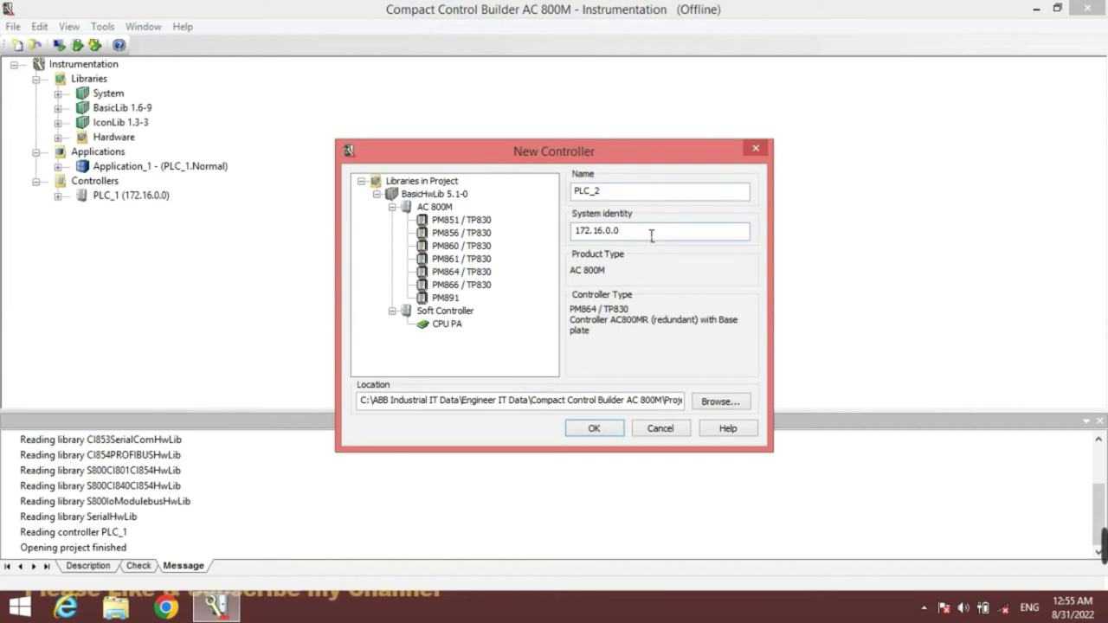
pyautogui.press('BackSpace')
pyautogui.write('1')
pyautogui.click(594, 430)
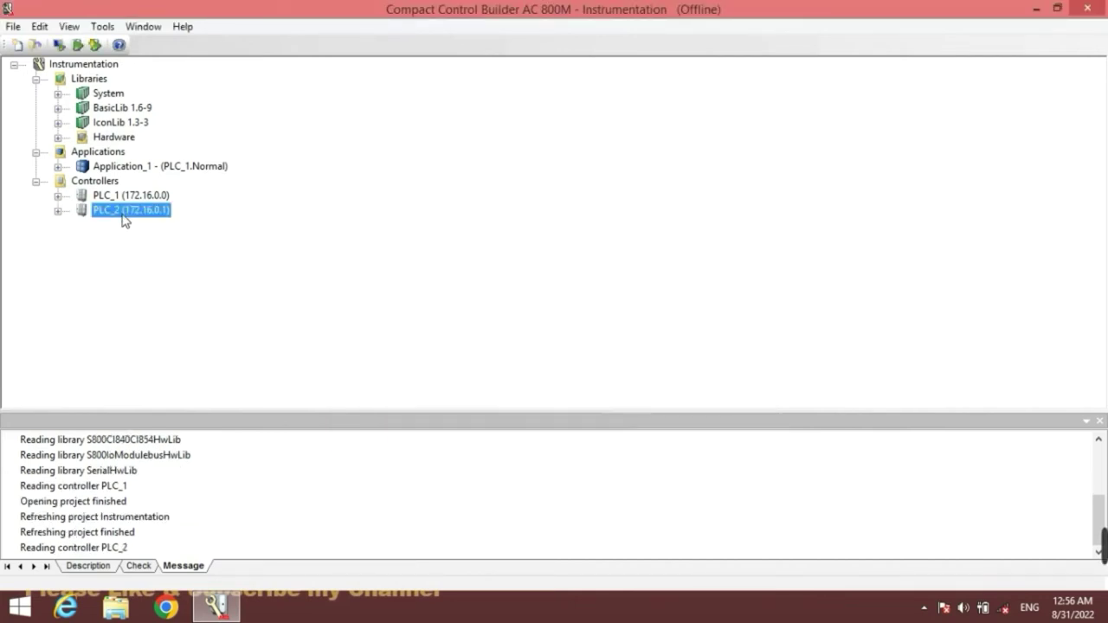
# - Set the IP address of PLC_2's first Ethernet port to 172.16.0.1, then check and save its hardware settings
pyautogui.click(57, 210)
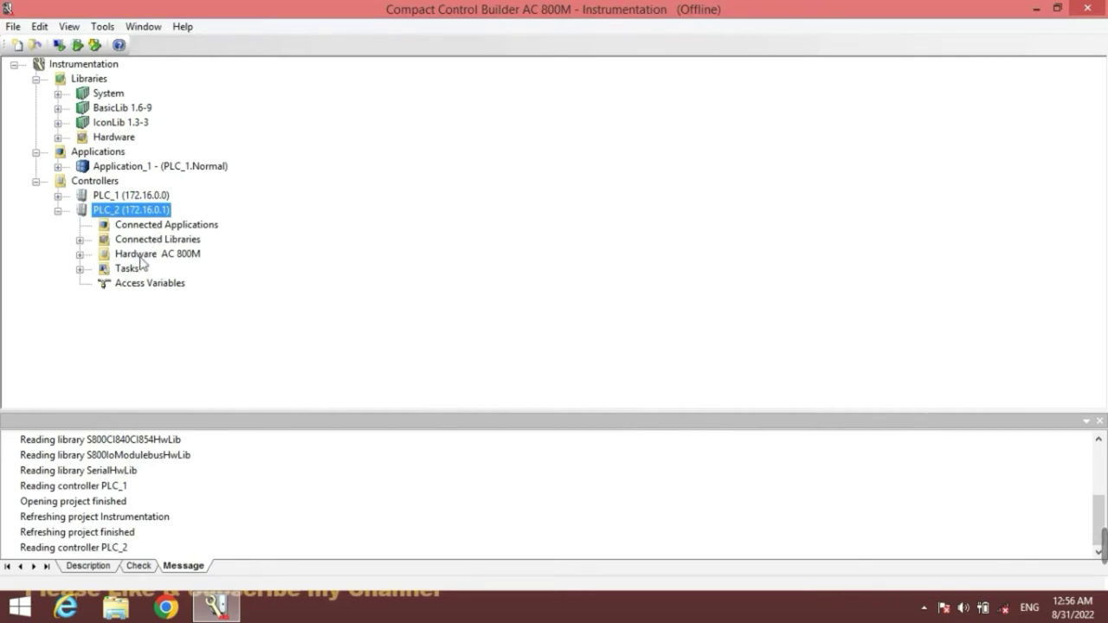
pyautogui.click(79, 255)
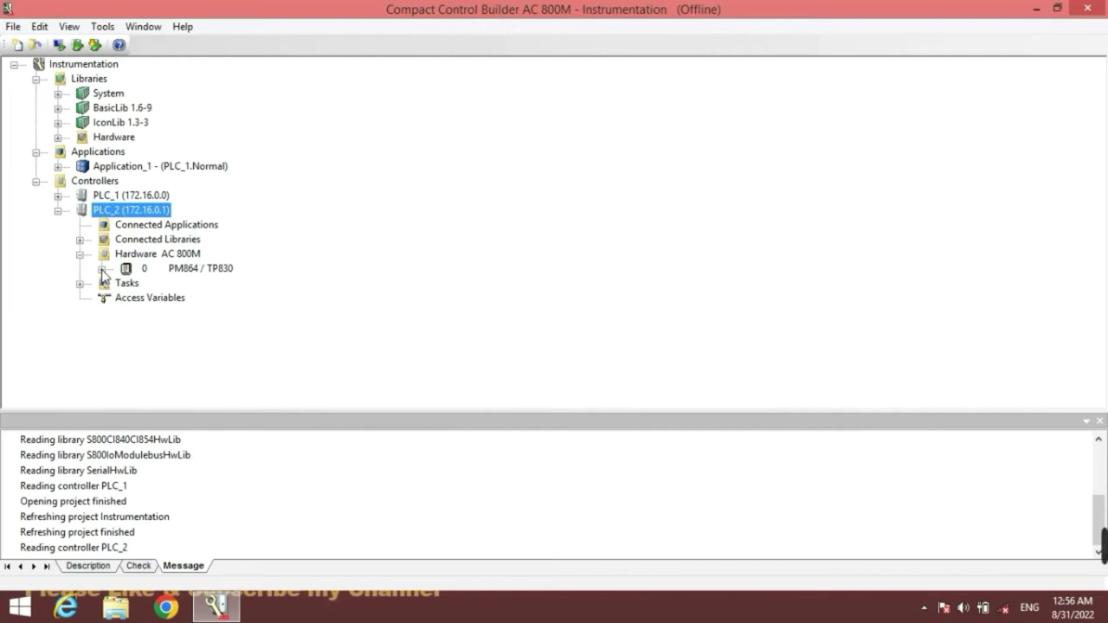
pyautogui.click(101, 269)
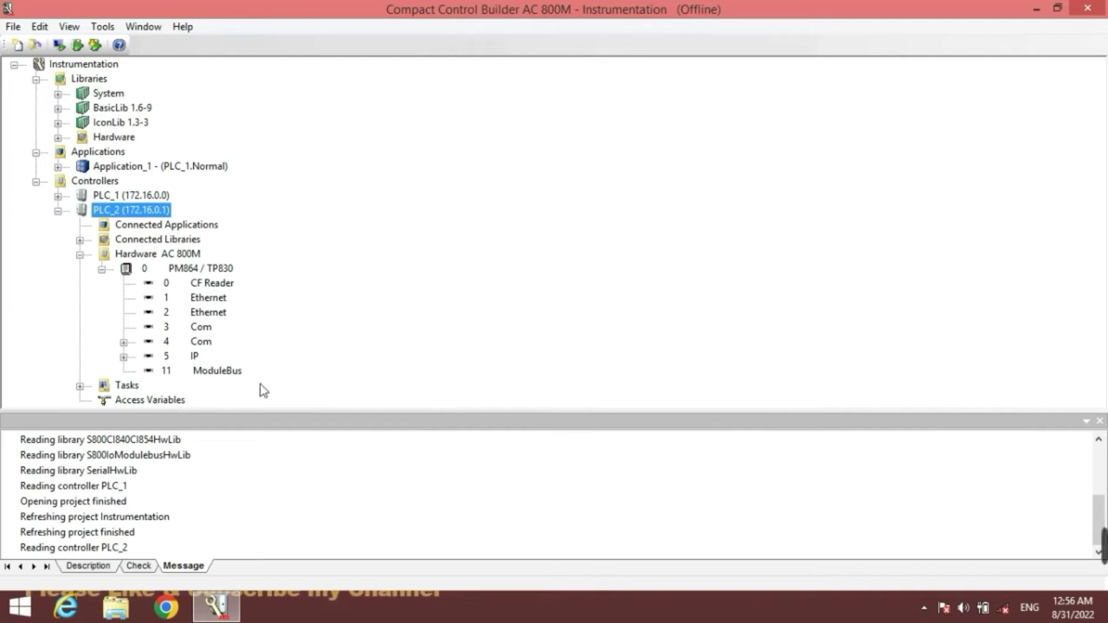
pyautogui.rightClick(206, 303)
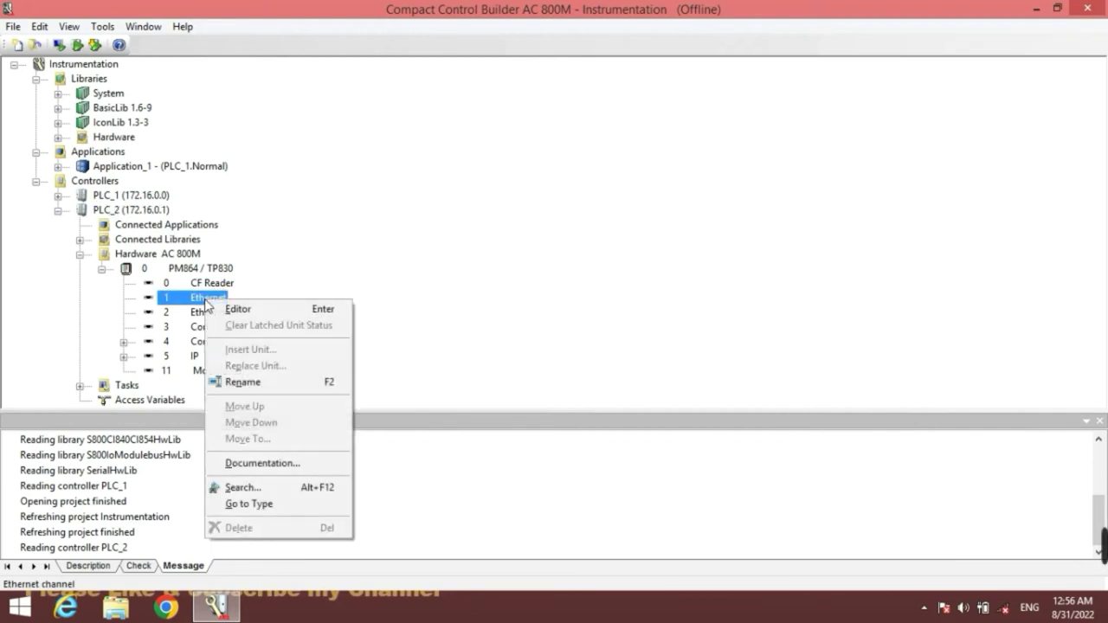
pyautogui.click(465, 321)
pyautogui.doubleClick(208, 303)
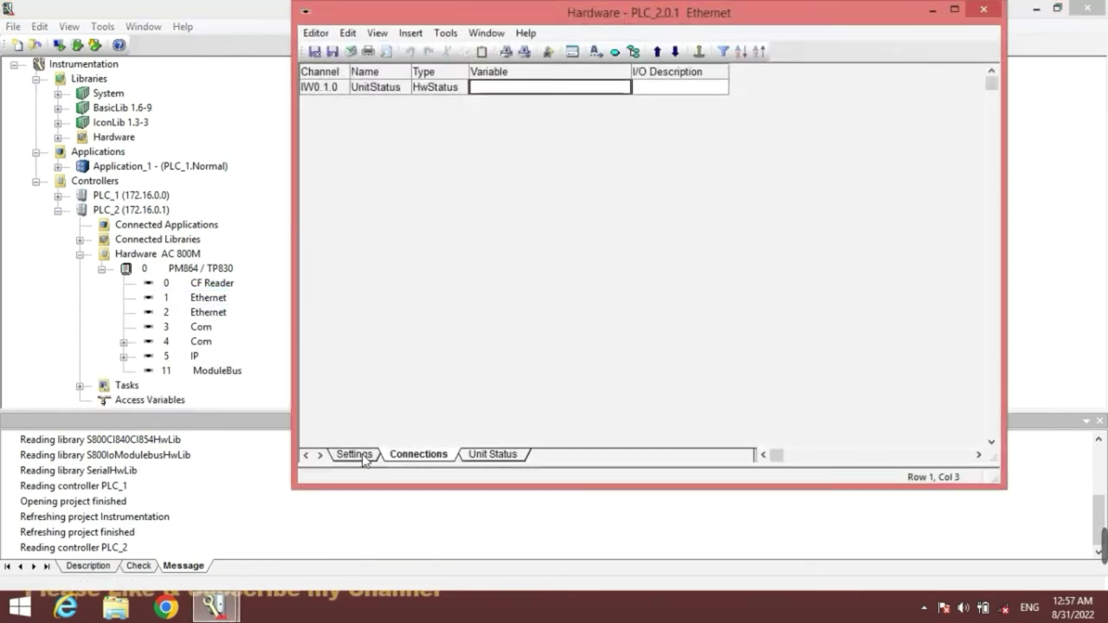
pyautogui.click(372, 463)
pyautogui.click(475, 91)
pyautogui.press('BackSpace')
pyautogui.write('172.16.0.1')
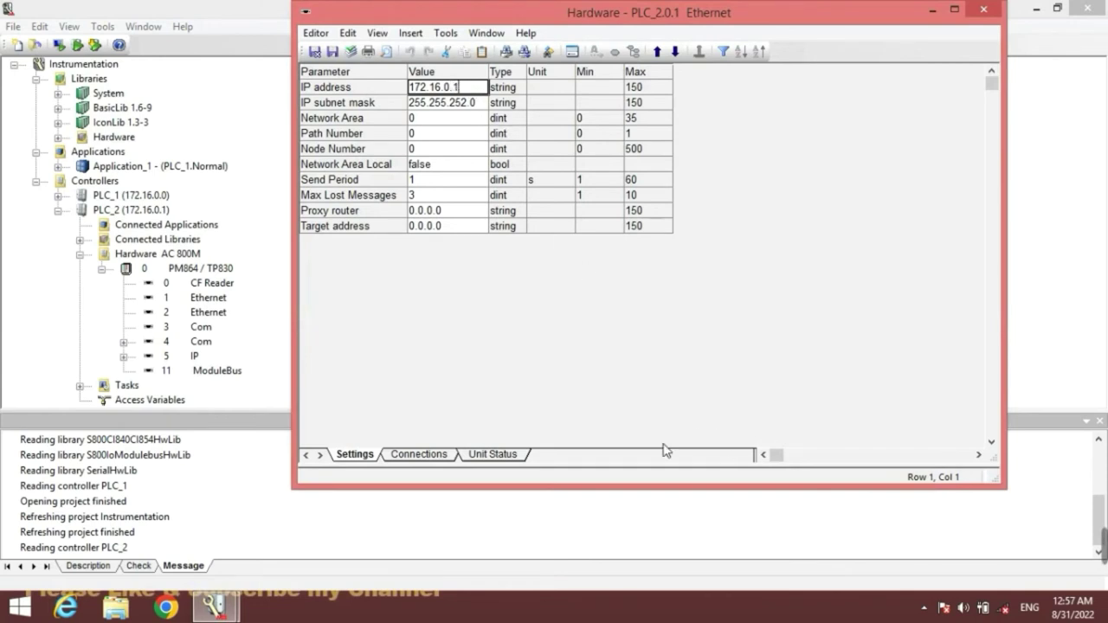
pyautogui.click(351, 54)
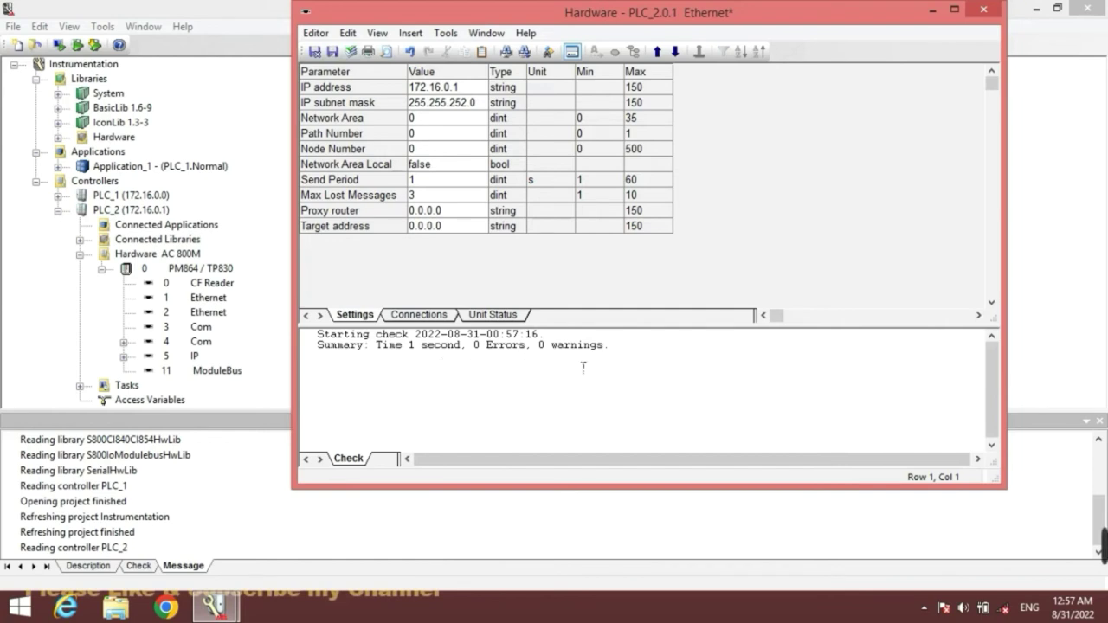
pyautogui.click(316, 52)
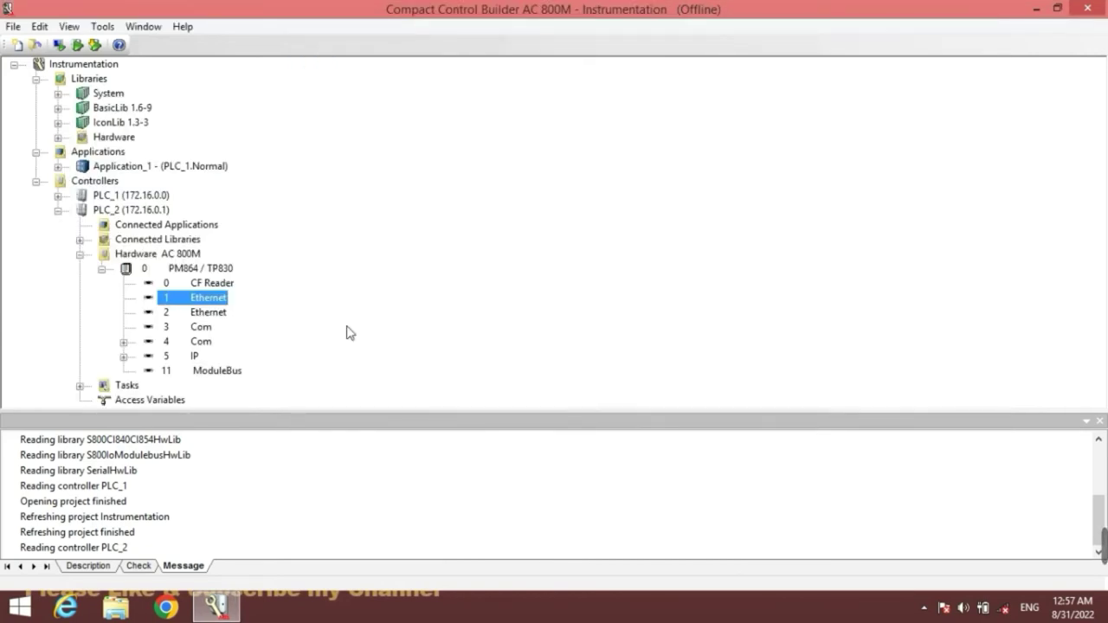
# - Insert an ABB Engineered Drive at position 101 on PLC_2's ModuleBus, connecting the library it belongs to
pyautogui.rightClick(218, 372)
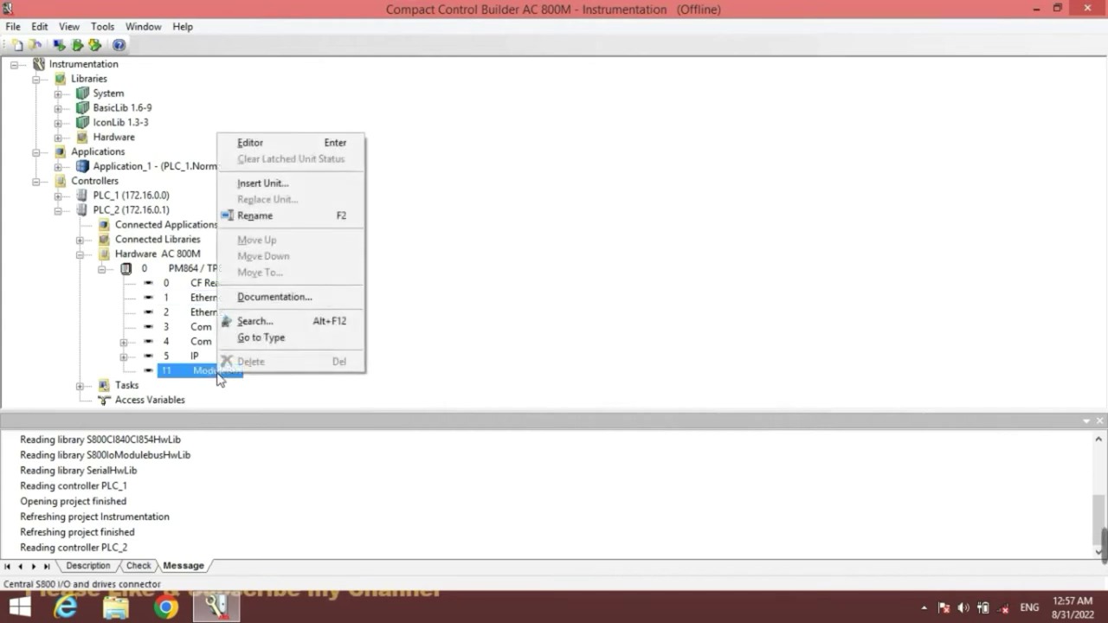
pyautogui.click(263, 186)
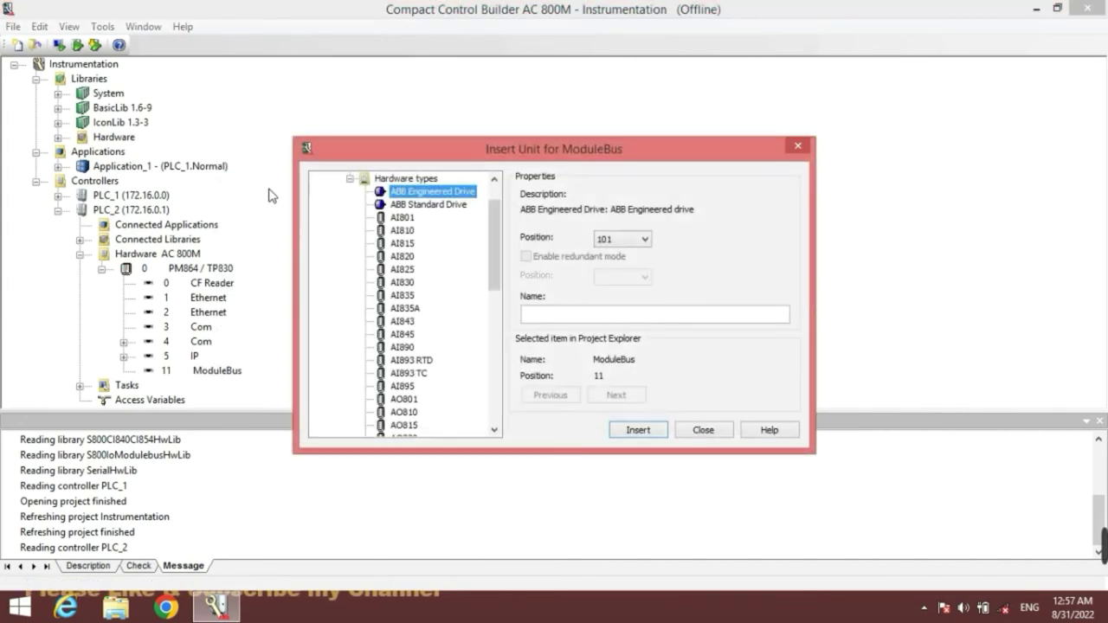
pyautogui.moveTo(702, 154); pyautogui.dragTo(714, 104)
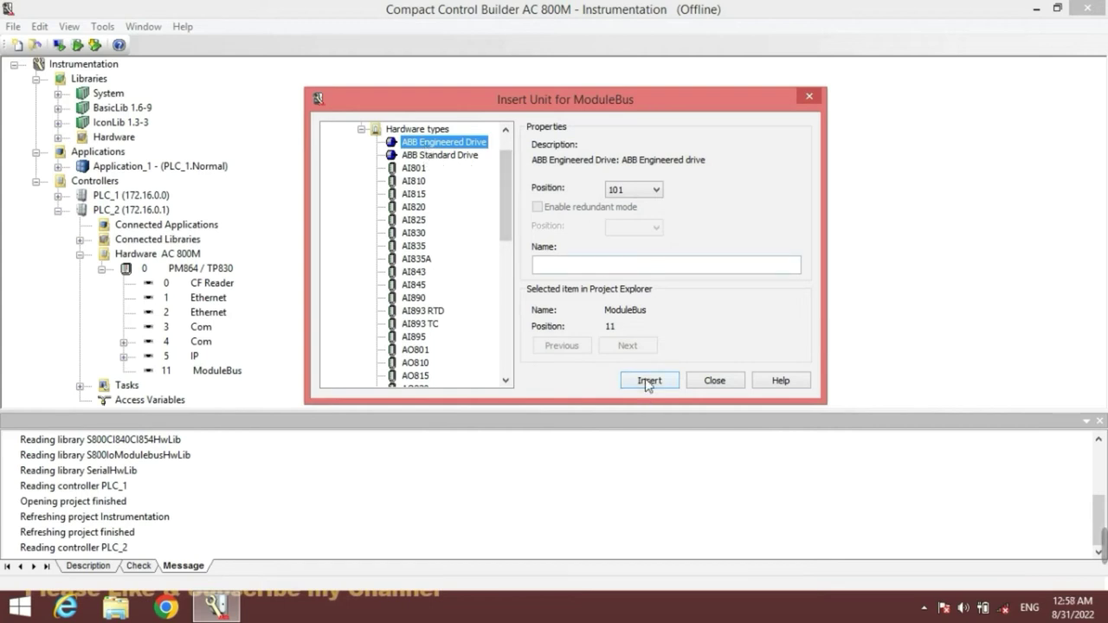
pyautogui.click(655, 189)
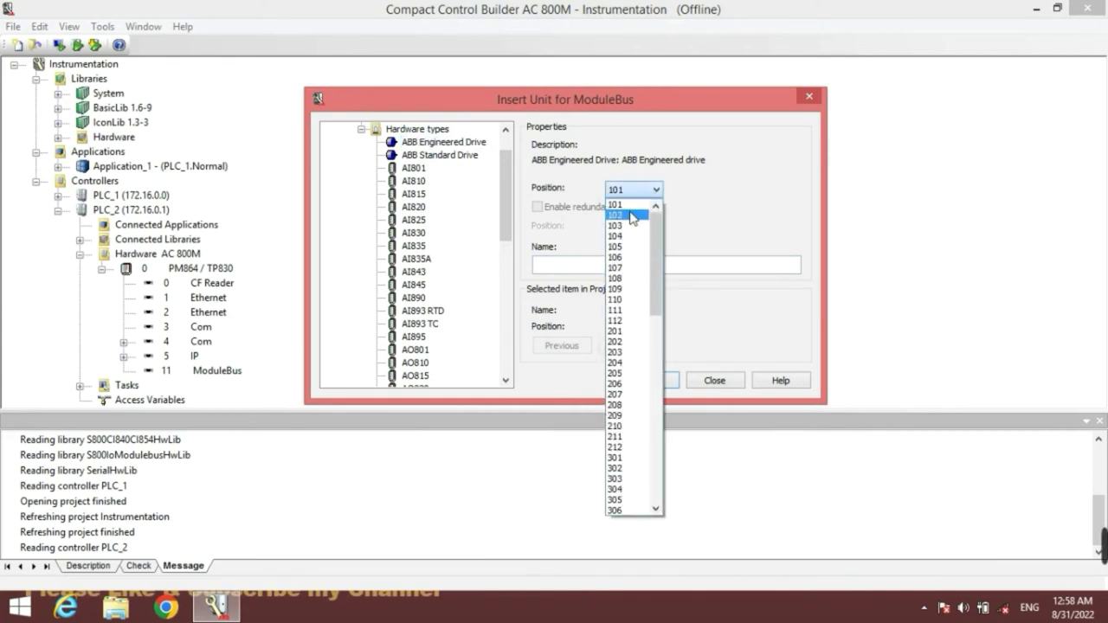
pyautogui.click(630, 205)
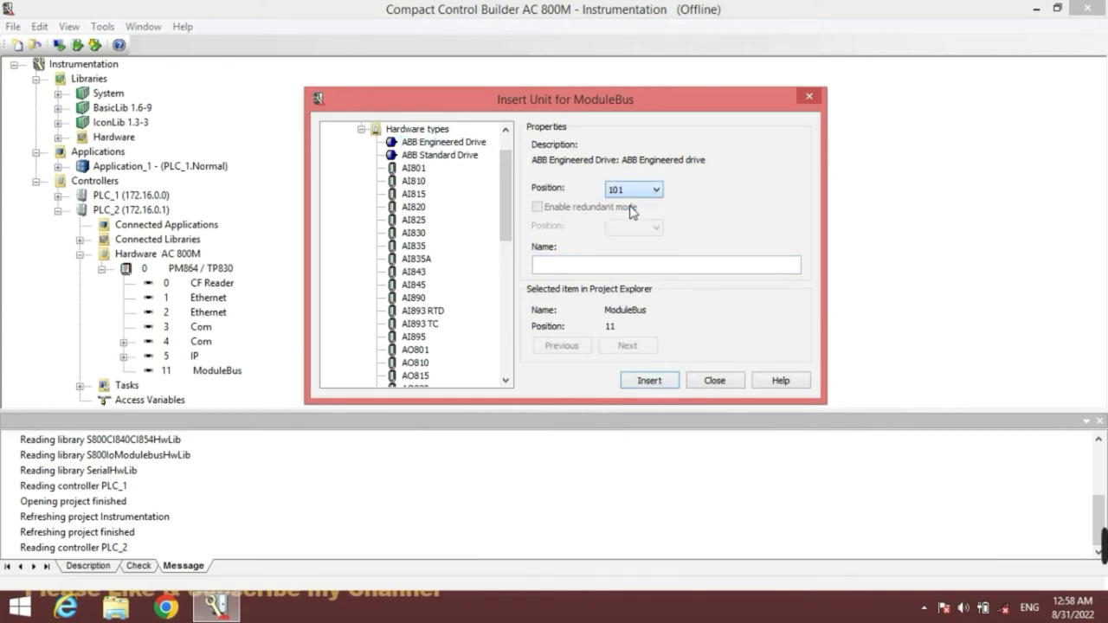
pyautogui.click(650, 380)
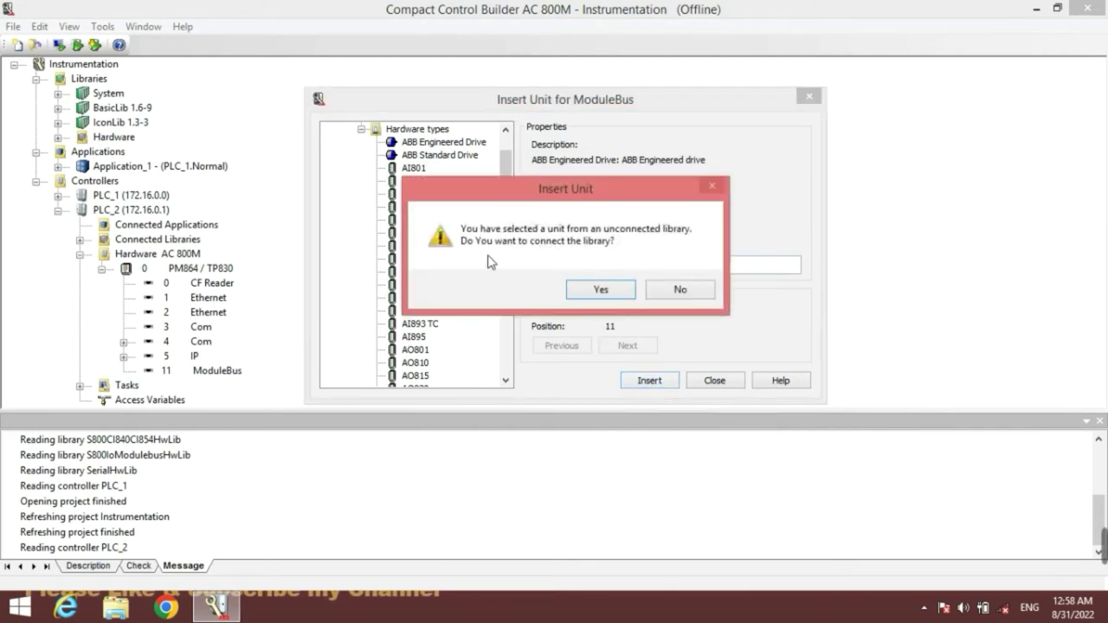
pyautogui.click(616, 287)
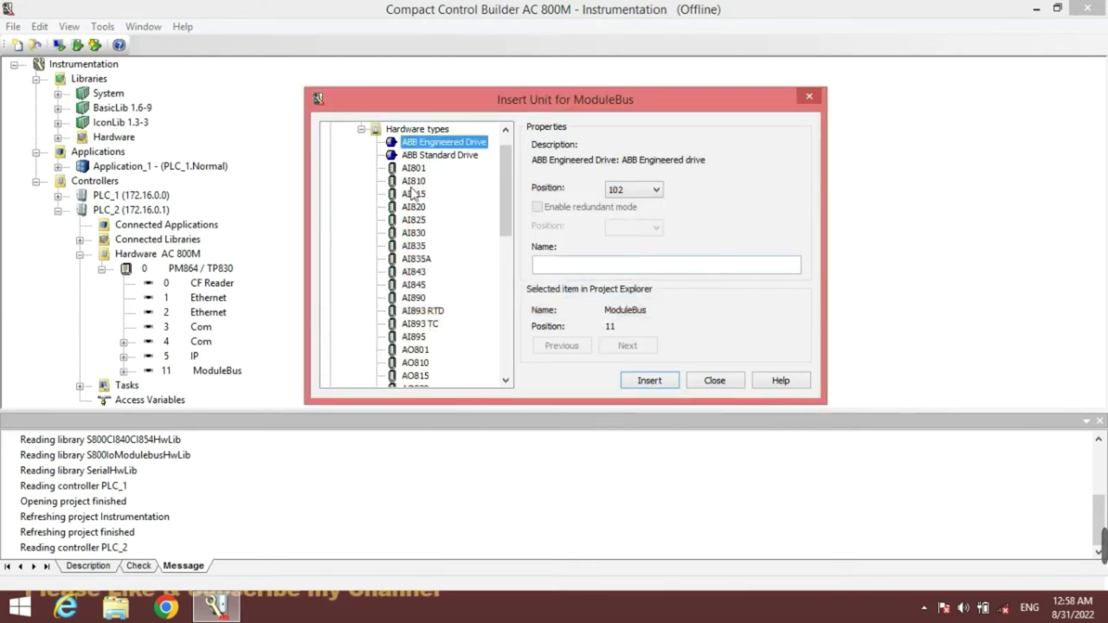
# - Insert an AI810 analog input module at position 1 and an AO810 analog output module at position 2 on the ModuleBus
pyautogui.click(413, 181)
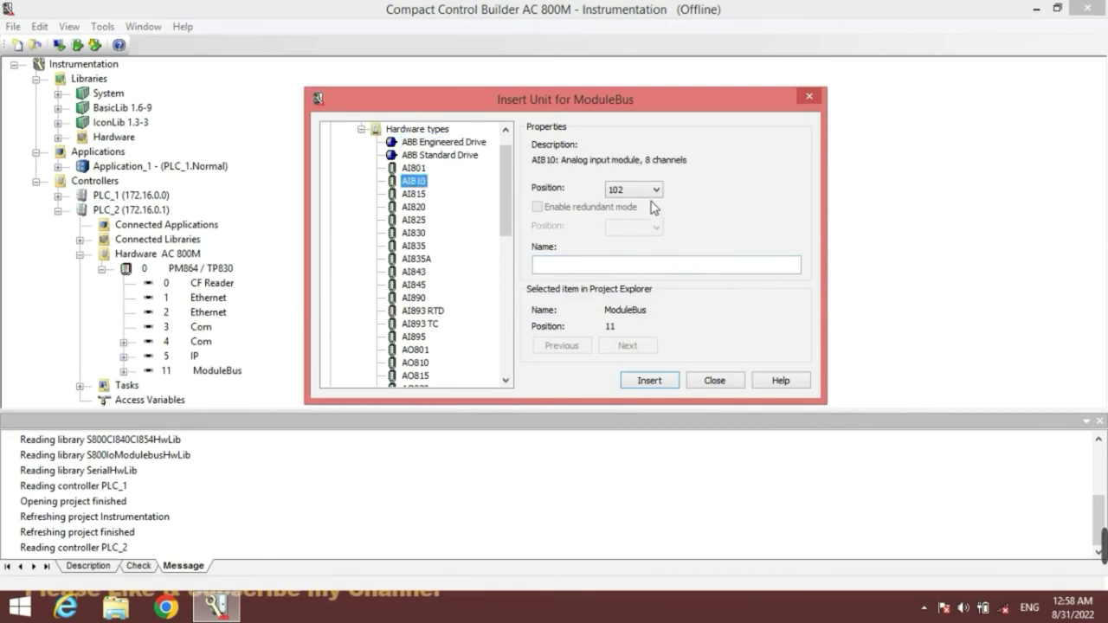
pyautogui.click(641, 189)
pyautogui.scroll(4, 617, 266)
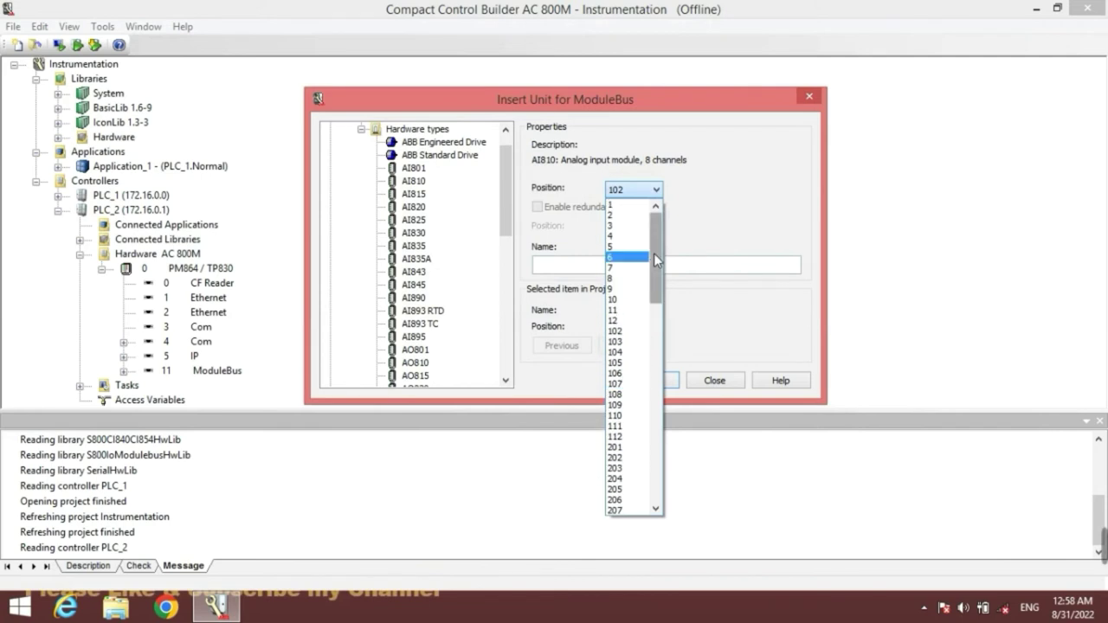
pyautogui.click(633, 206)
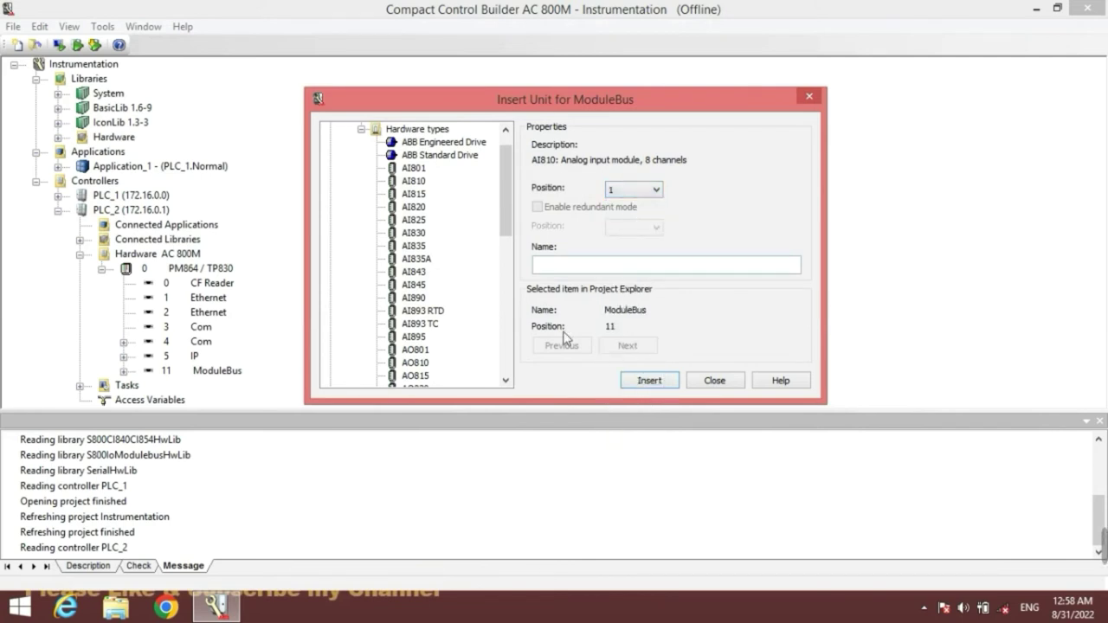
pyautogui.click(645, 381)
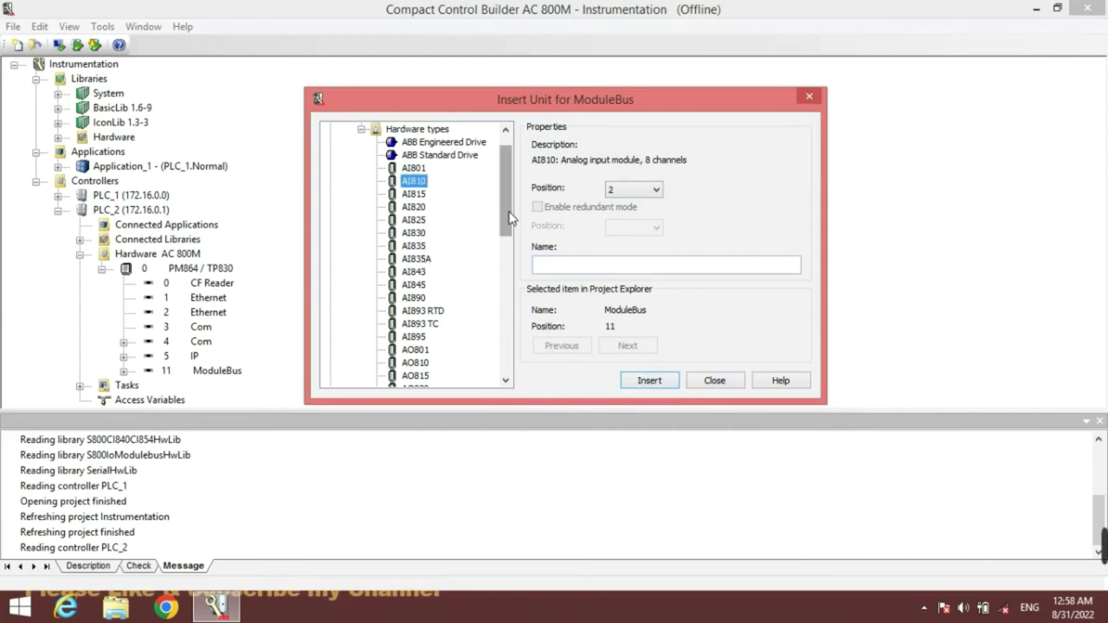
pyautogui.moveTo(506, 227); pyautogui.dragTo(506, 252)
pyautogui.click(415, 298)
pyautogui.click(649, 380)
# - Insert a DI810 digital input module at position 3 and a DO810 digital output module at position 4 on the ModuleBus
pyautogui.moveTo(511, 248); pyautogui.dragTo(510, 285)
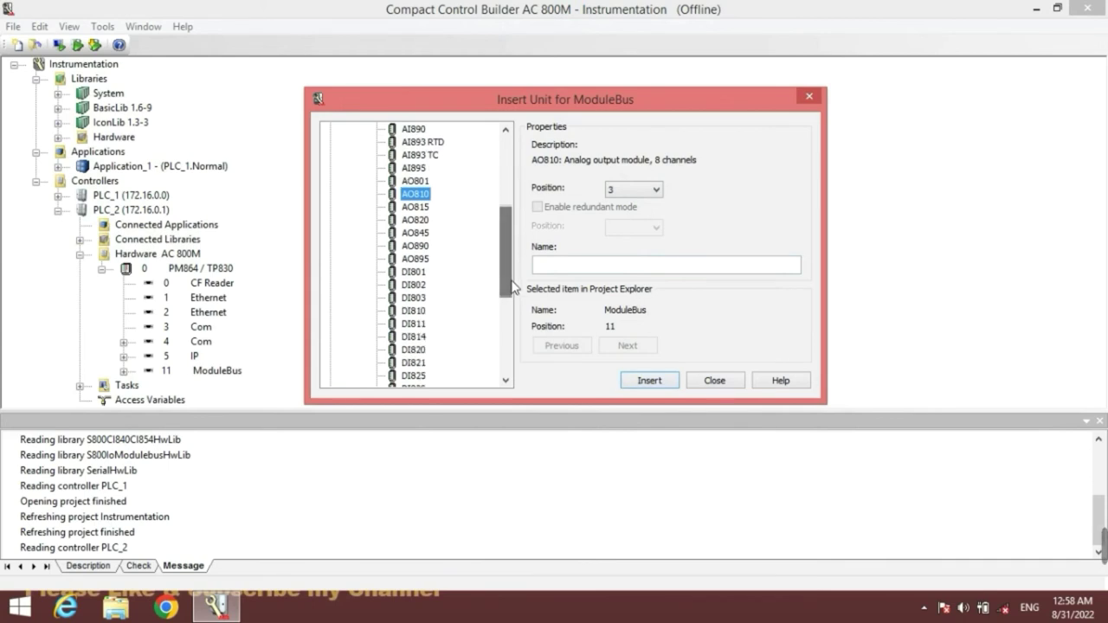
pyautogui.click(414, 311)
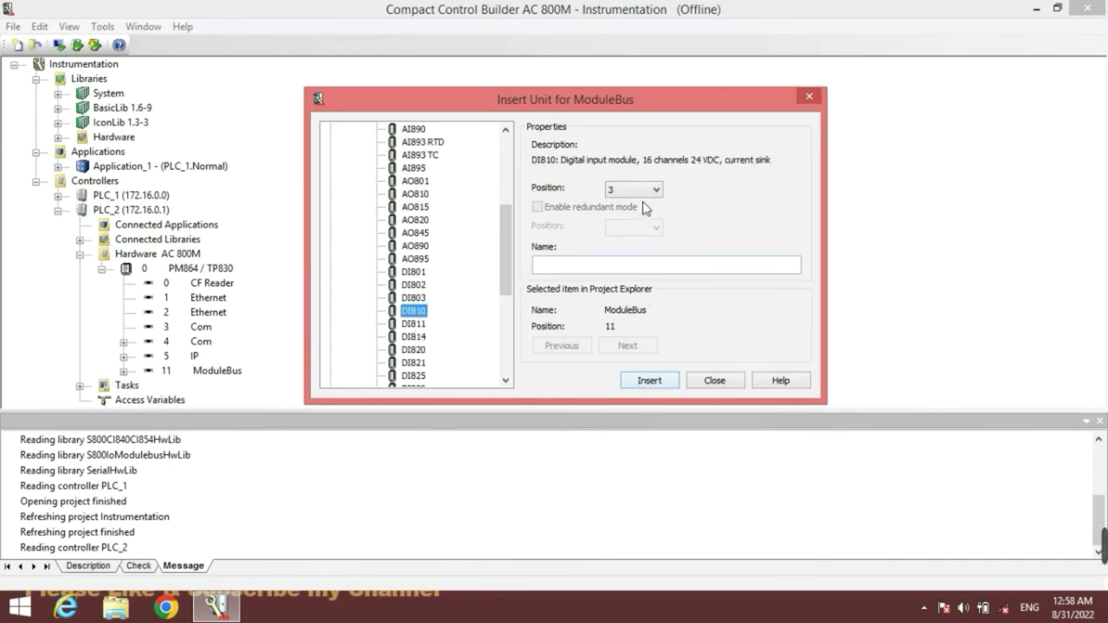
pyautogui.click(655, 385)
pyautogui.moveTo(510, 286); pyautogui.dragTo(510, 324)
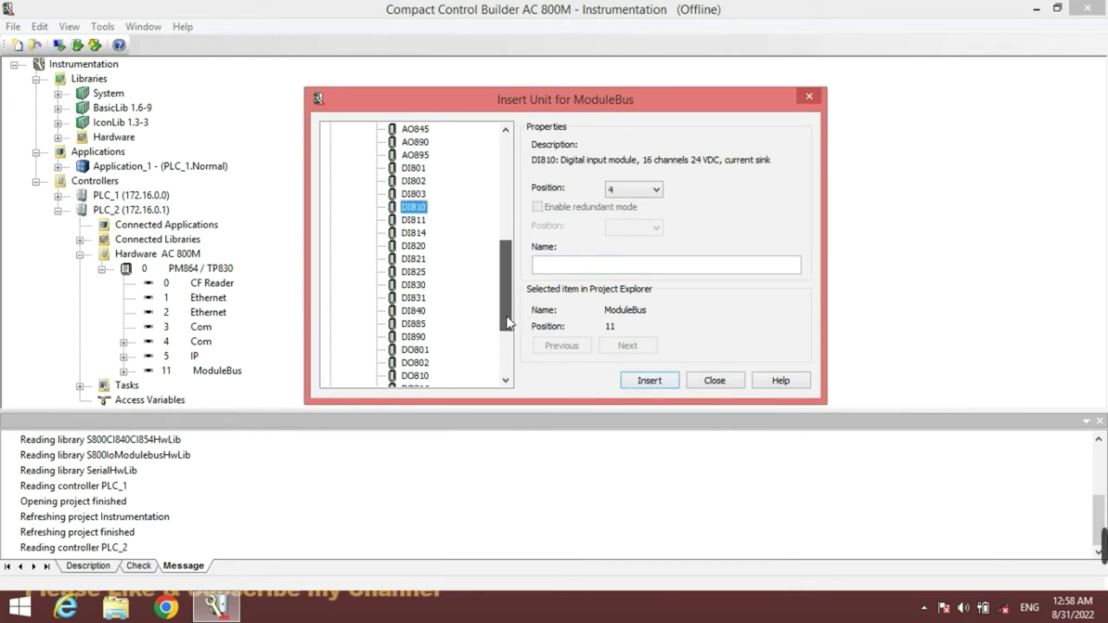
pyautogui.click(418, 378)
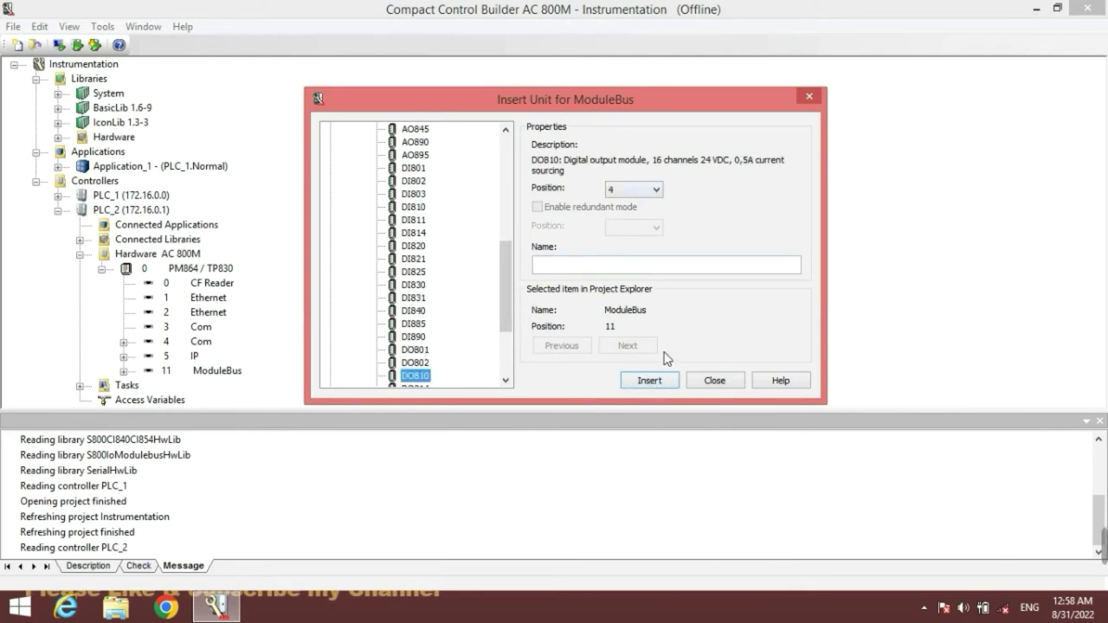
pyautogui.click(650, 381)
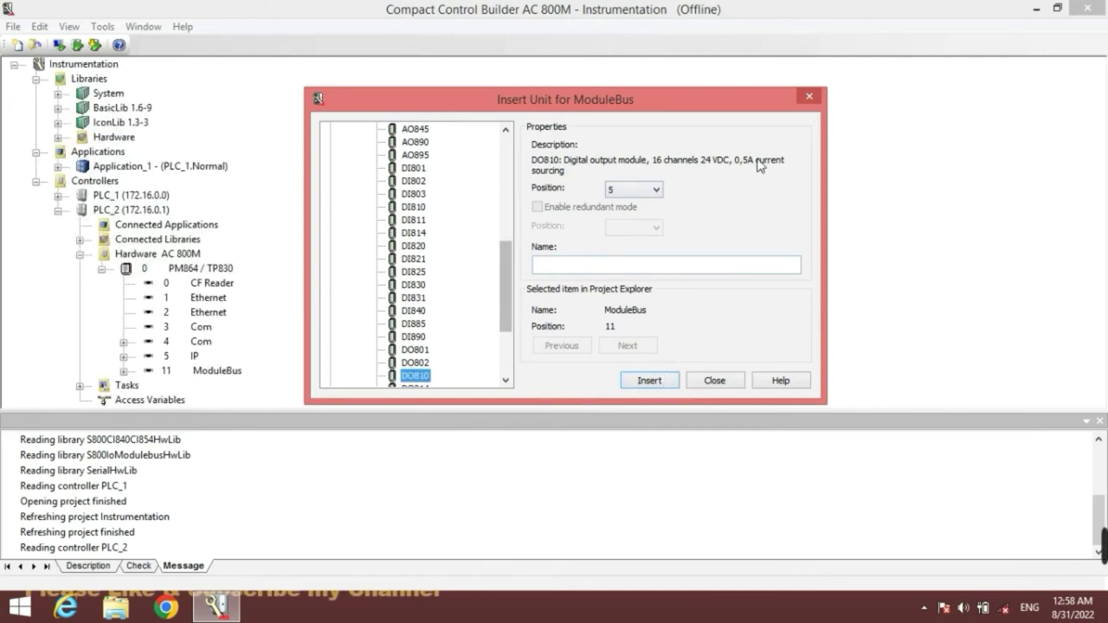
pyautogui.click(723, 381)
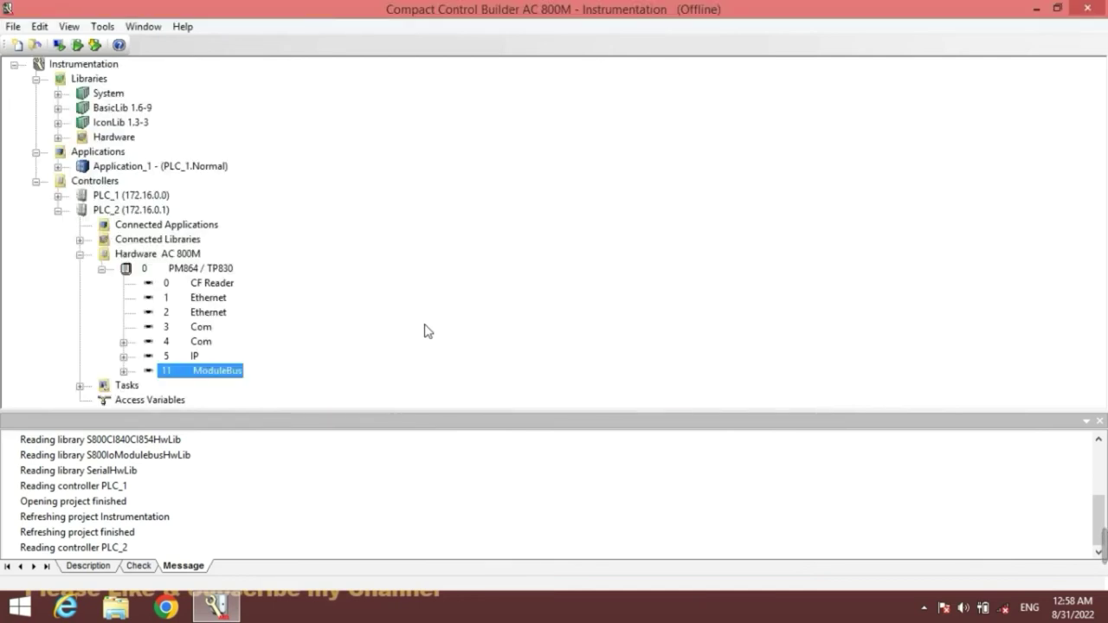
# - Examine the units listed under PLC_2's ModuleBus and the ModuleBus hardware settings
pyautogui.click(124, 371)
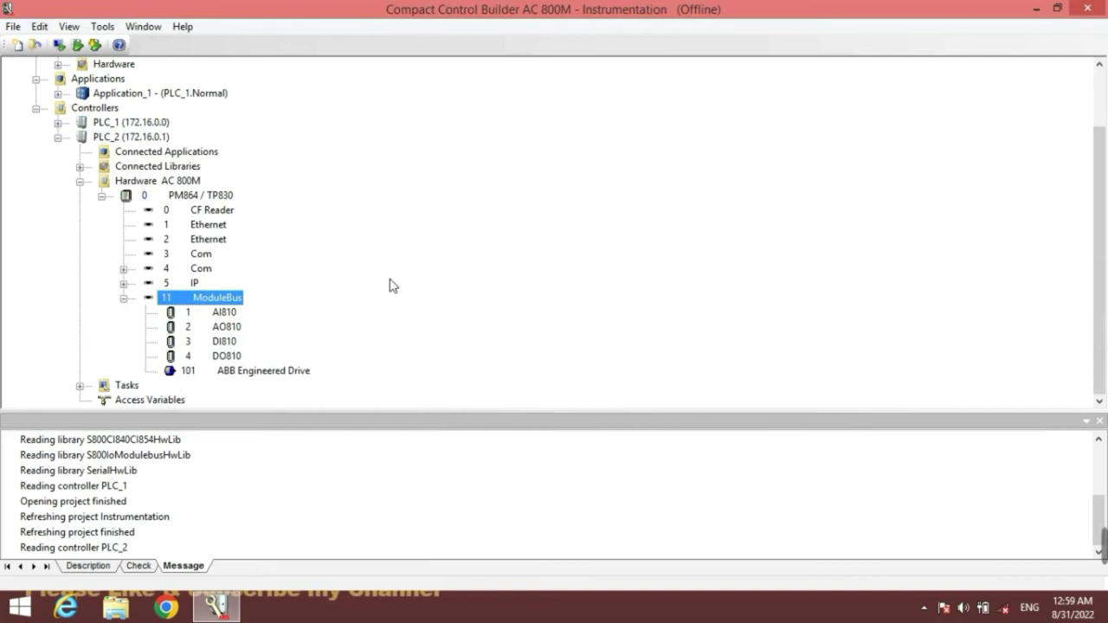
pyautogui.doubleClick(222, 301)
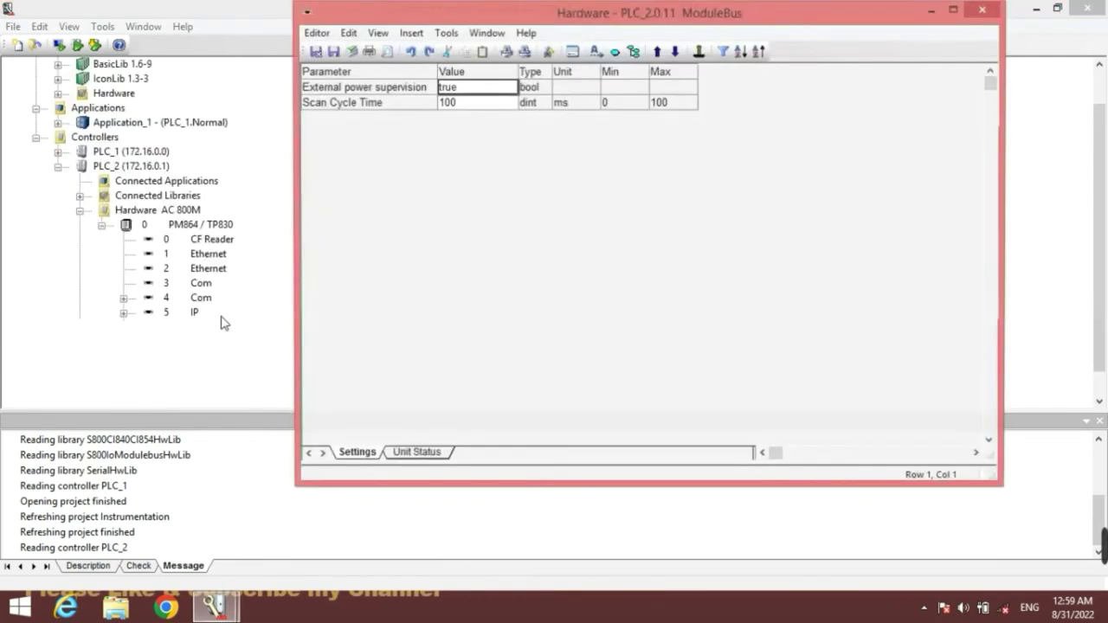
pyautogui.click(981, 9)
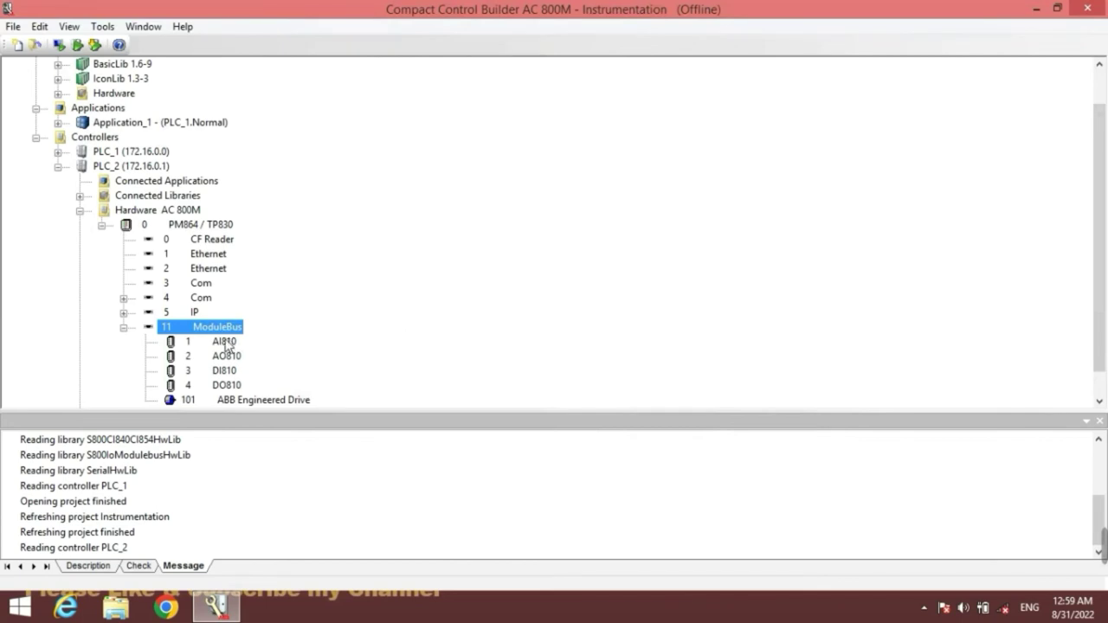
# - Examine the AI810 module's channel settings and the variable and I/O description cells of its input connections
pyautogui.doubleClick(224, 346)
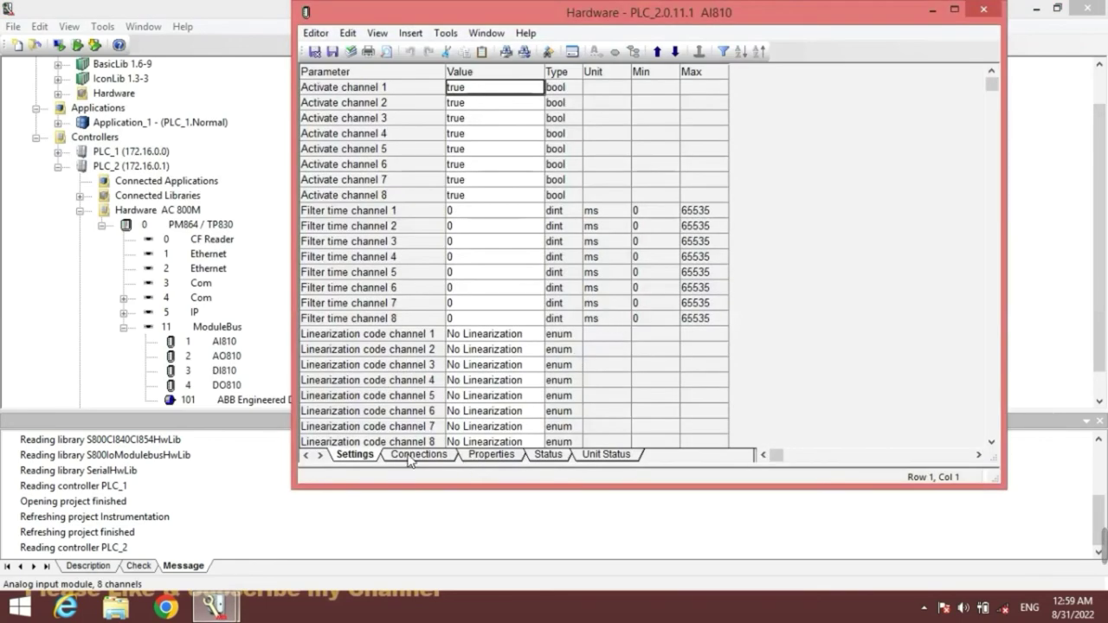
pyautogui.click(412, 456)
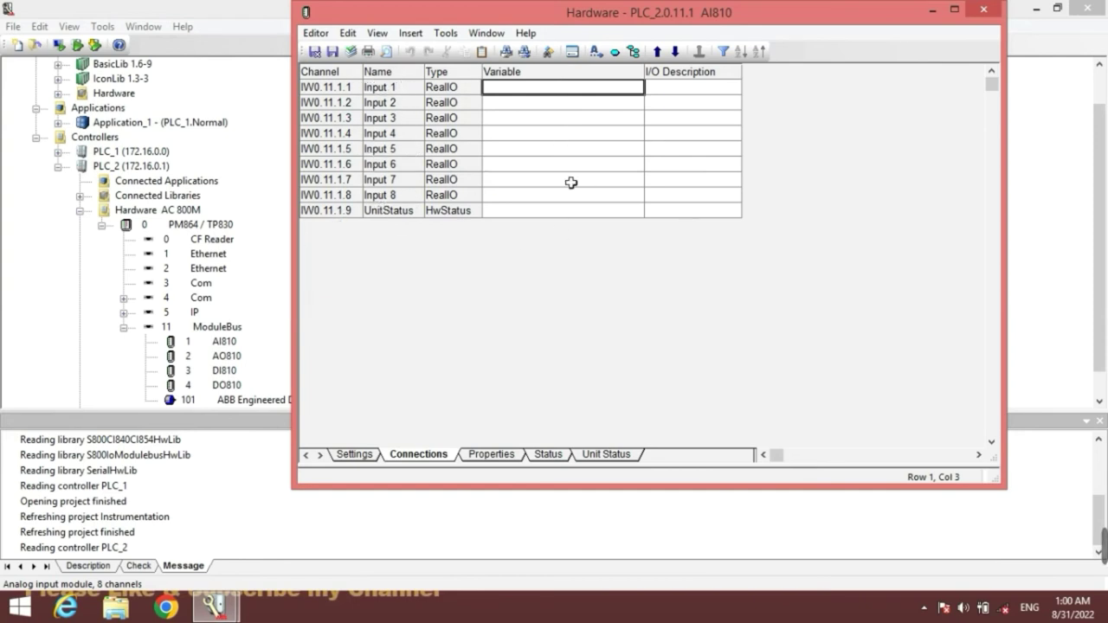
pyautogui.click(512, 103)
pyautogui.click(508, 149)
pyautogui.click(528, 182)
pyautogui.click(548, 90)
pyautogui.click(547, 121)
pyautogui.click(549, 151)
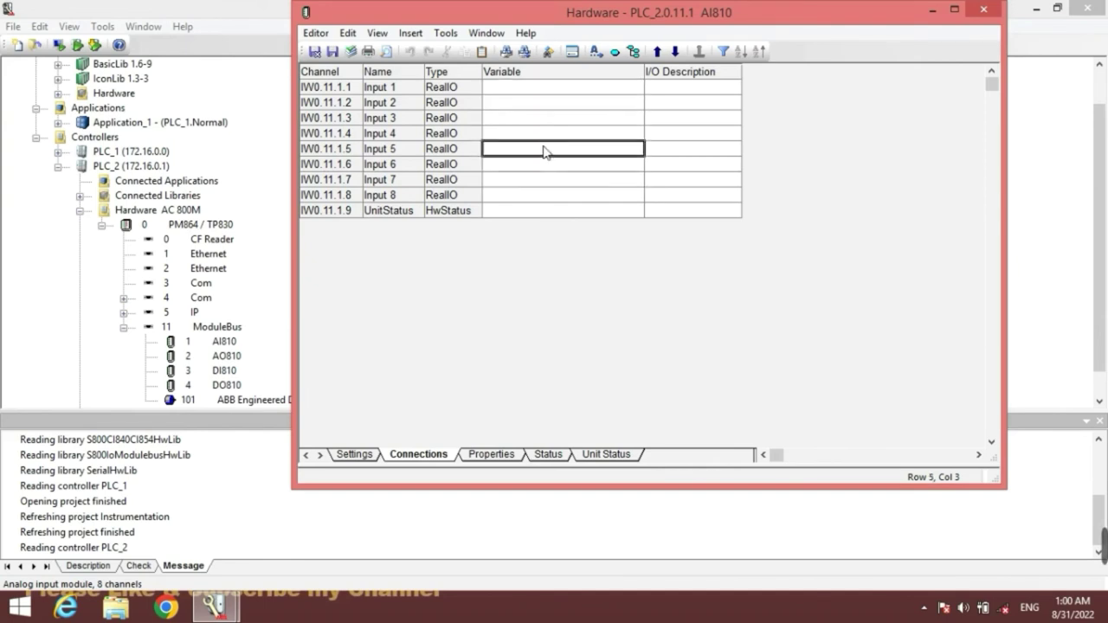
pyautogui.click(701, 90)
pyautogui.click(702, 120)
pyautogui.click(683, 166)
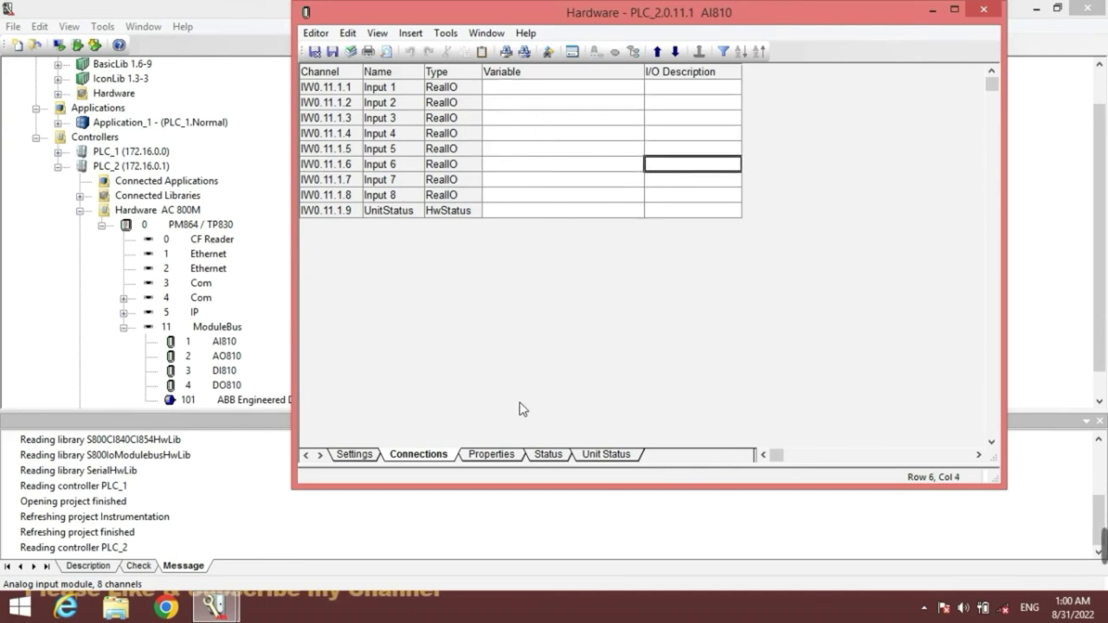
# - Compare the AI810 module's connections with the range, unit, fraction and inversion properties of its channels
pyautogui.click(349, 456)
pyautogui.click(495, 456)
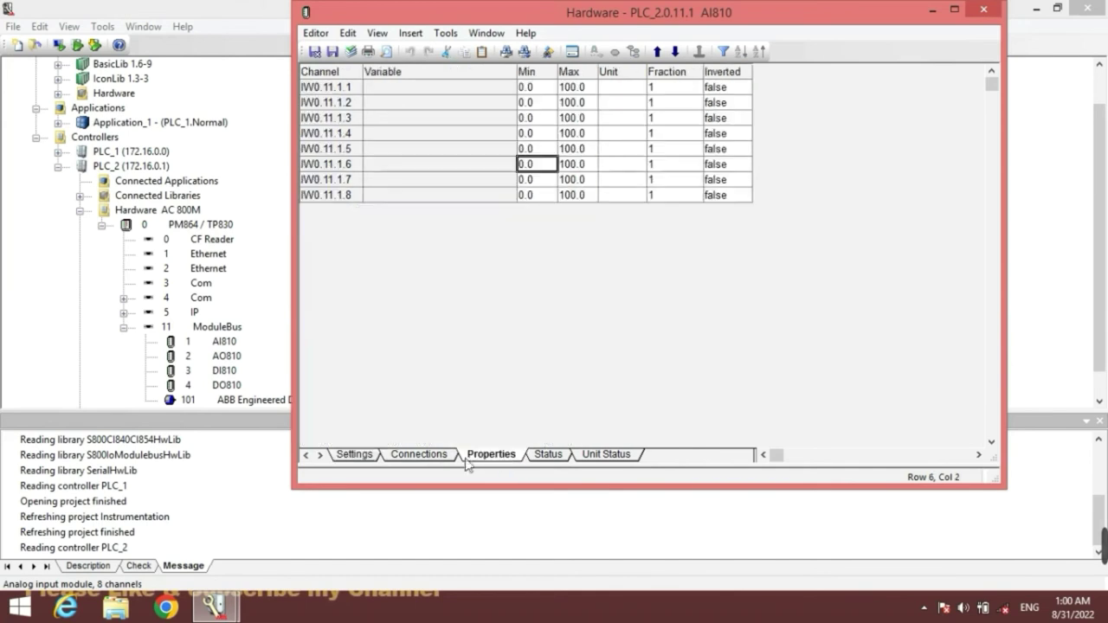
pyautogui.click(422, 456)
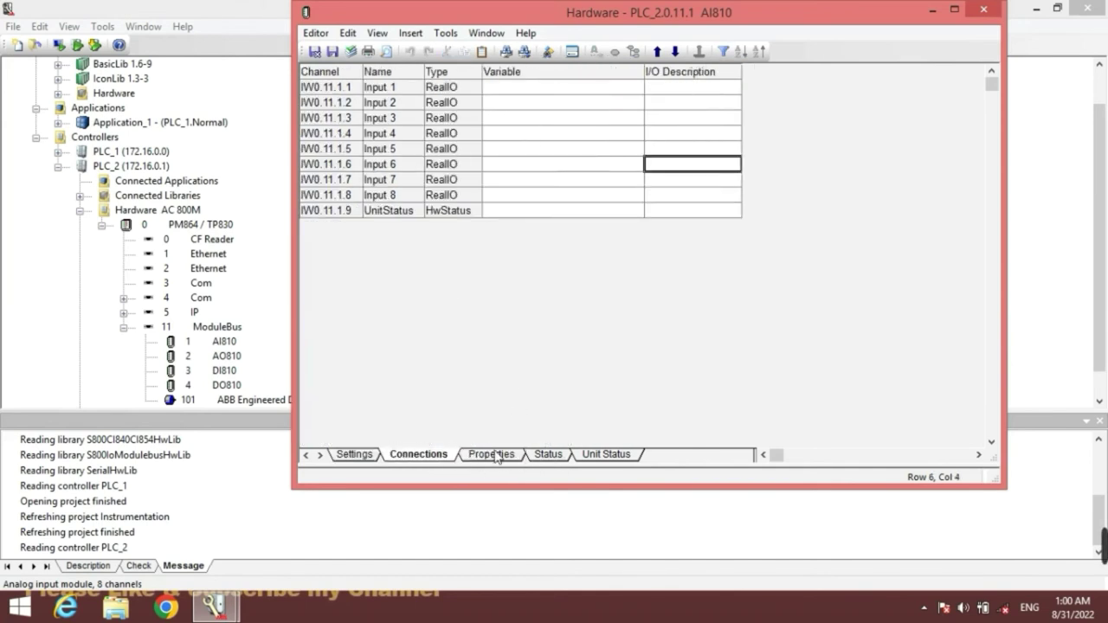
pyautogui.click(494, 455)
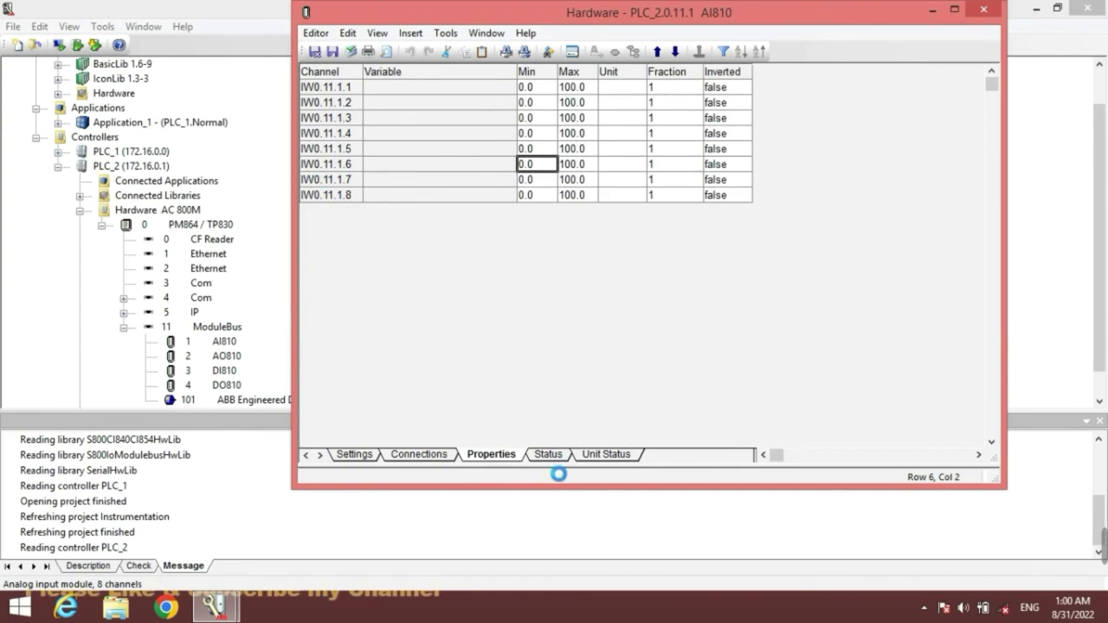
# - Examine the AI810 module's unit status and its channel activation and filter time settings, and close its hardware editor
pyautogui.click(597, 456)
pyautogui.click(357, 454)
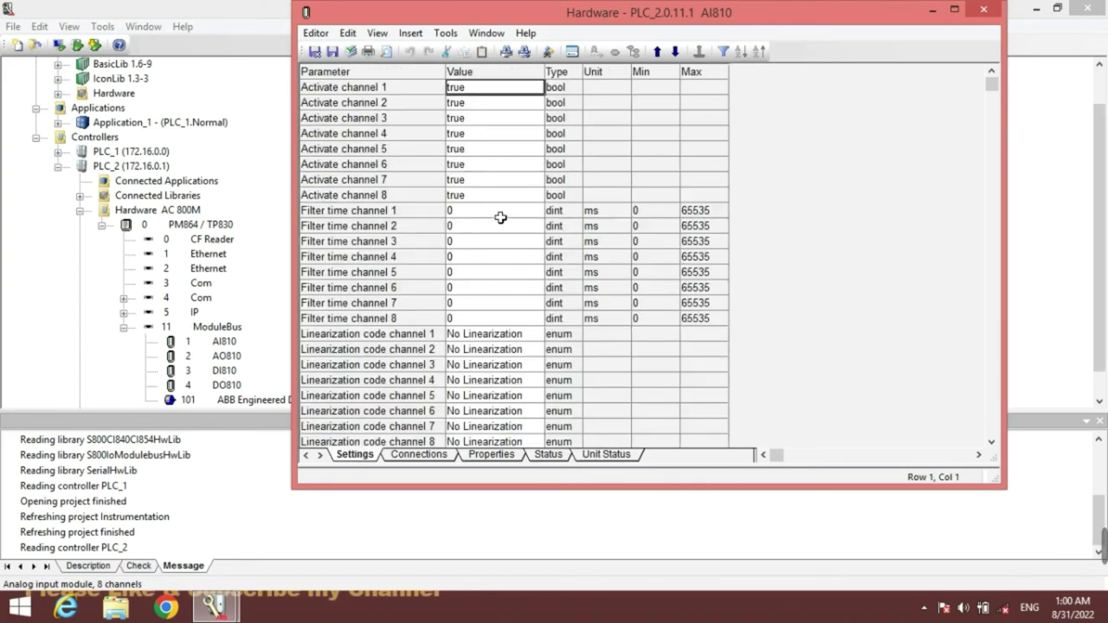
pyautogui.click(482, 164)
pyautogui.click(480, 245)
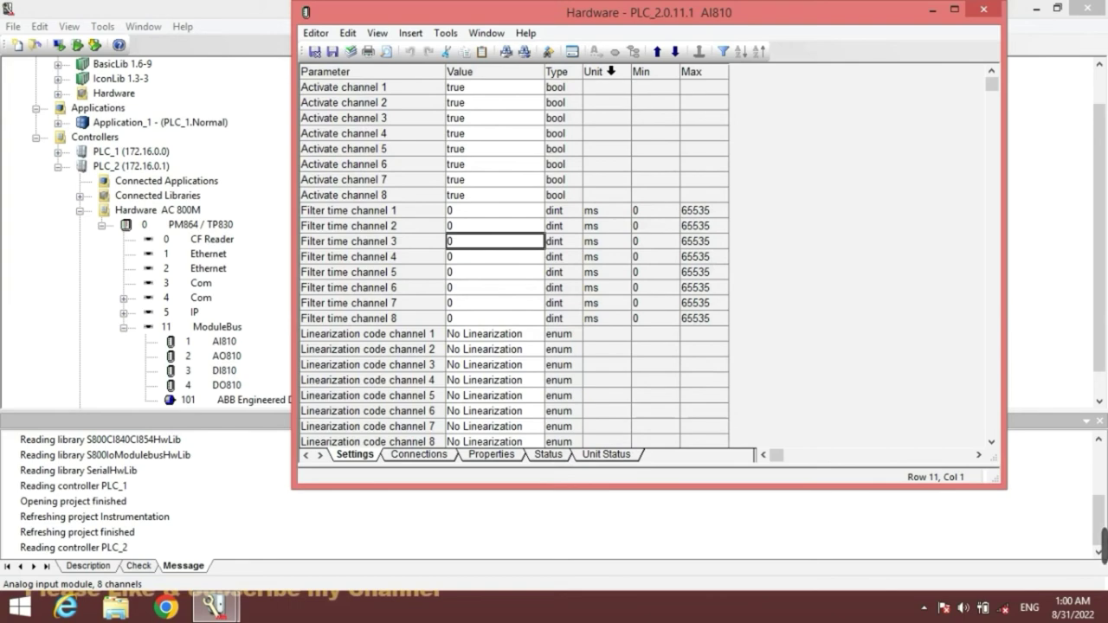
pyautogui.click(995, 13)
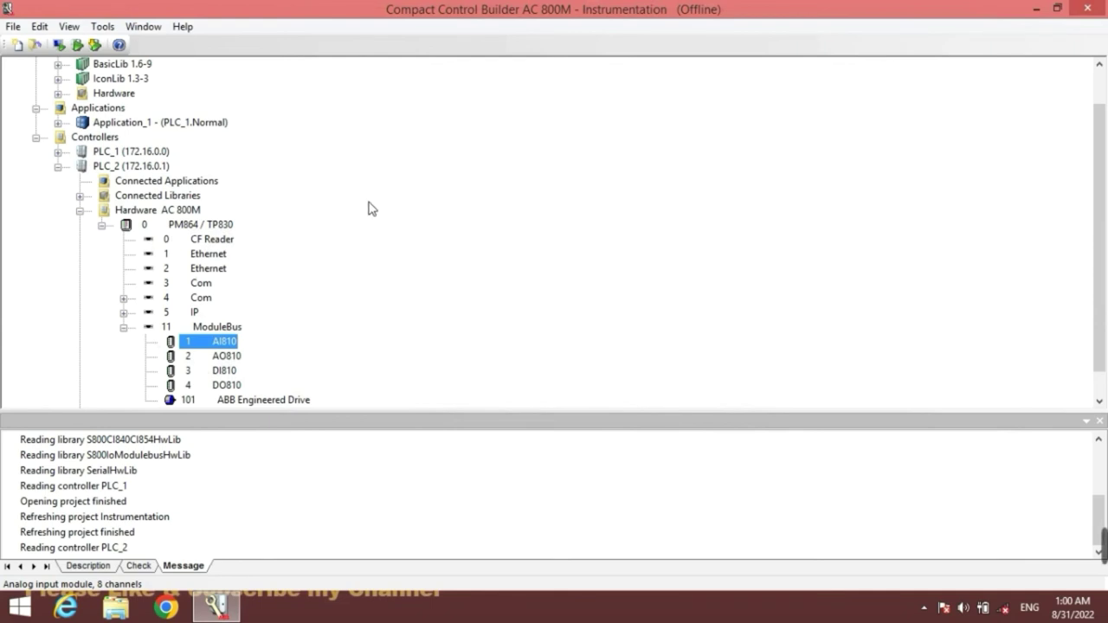
# - Create a new program named boiler under the Programs of Application_1
pyautogui.scroll(1, 368, 209)
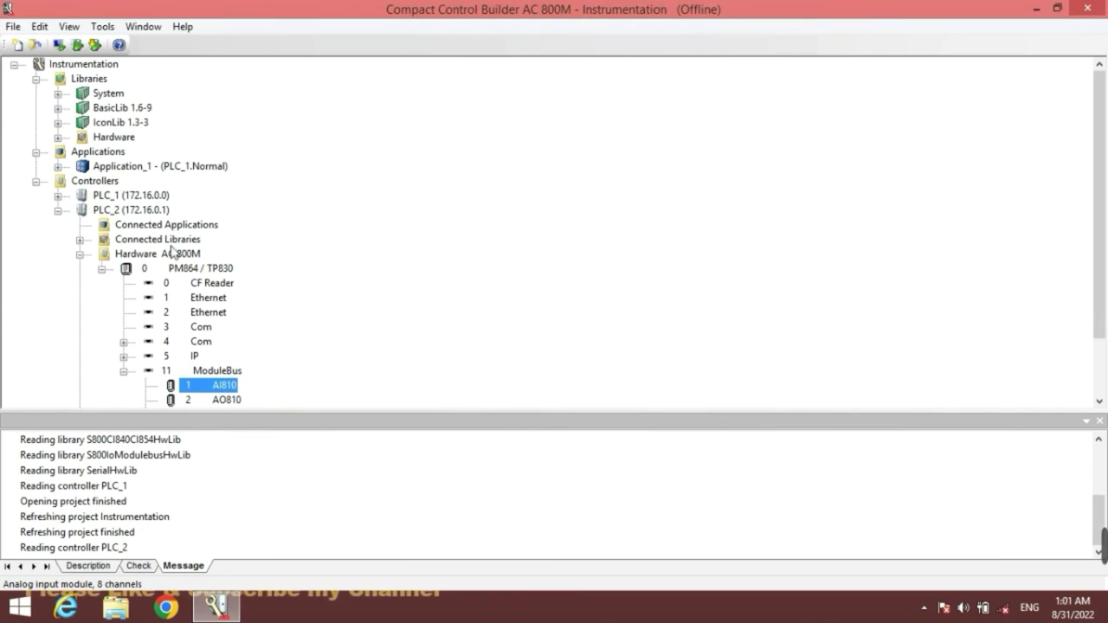
pyautogui.click(57, 166)
pyautogui.click(79, 195)
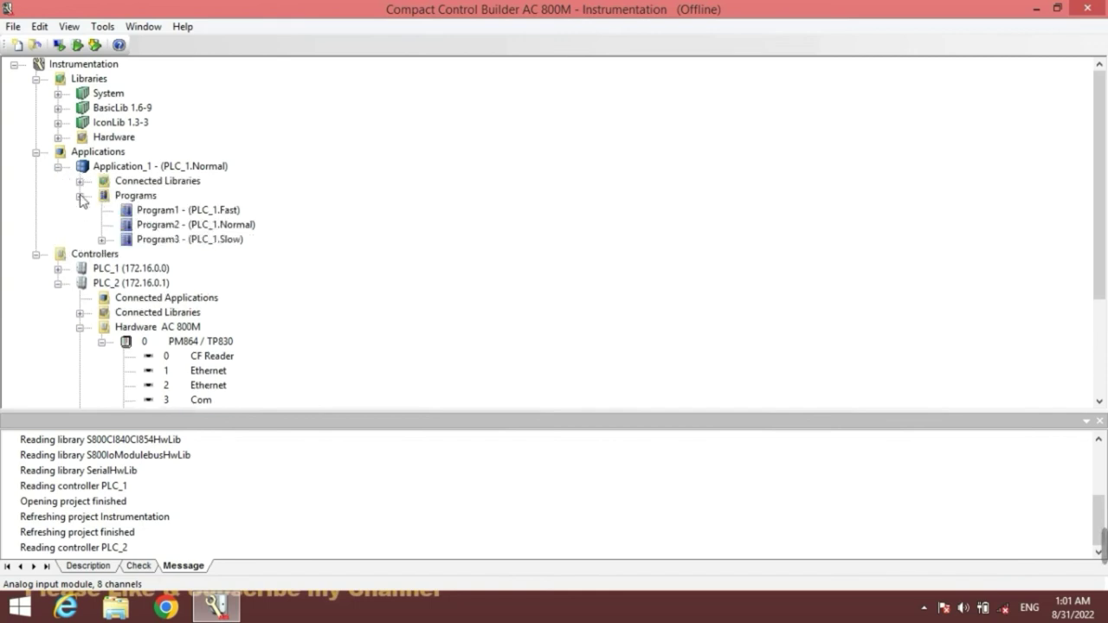
pyautogui.rightClick(128, 198)
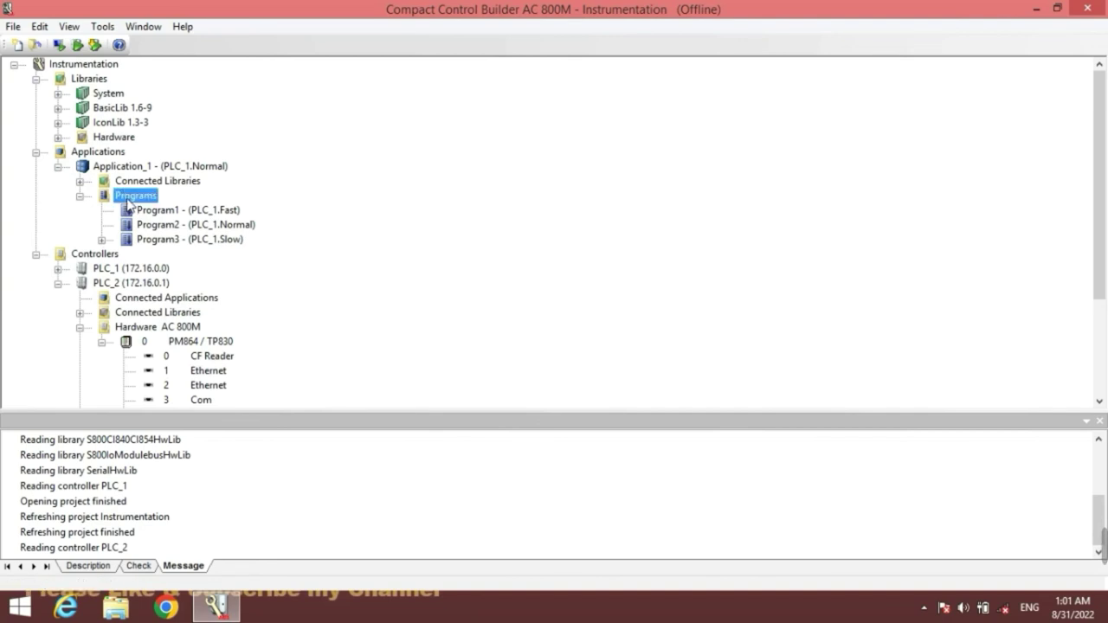
pyautogui.click(161, 208)
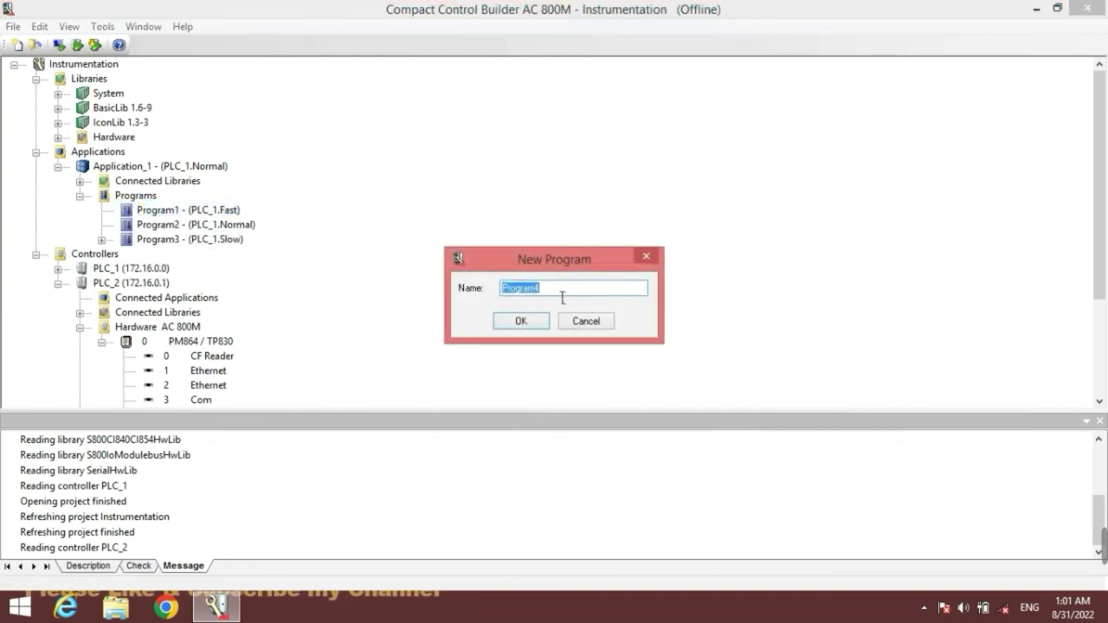
pyautogui.write('boiler')
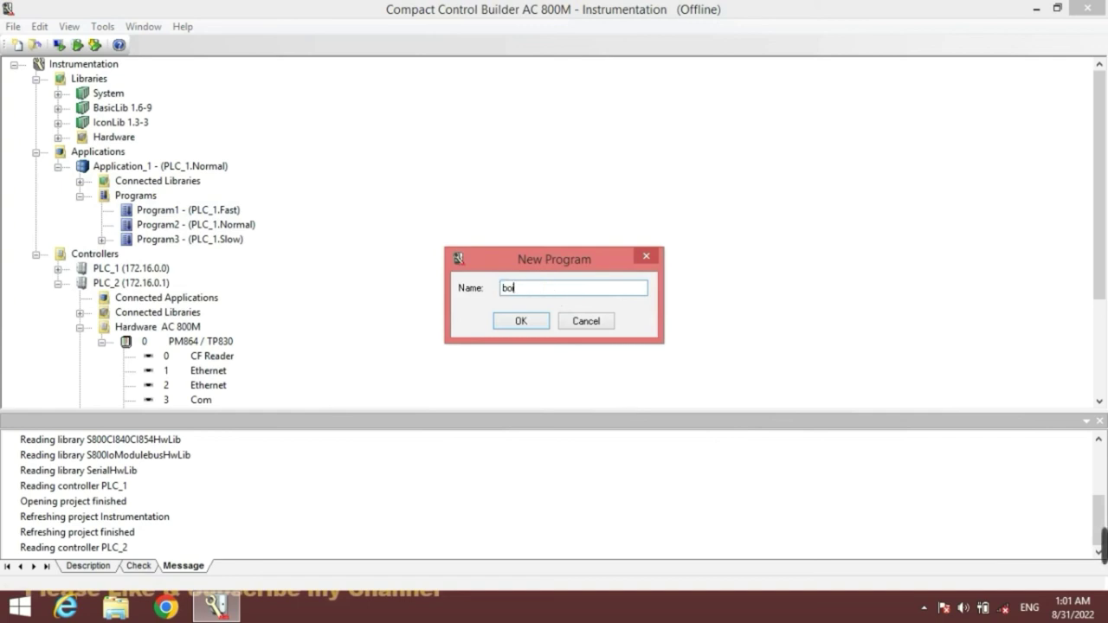
pyautogui.click(520, 322)
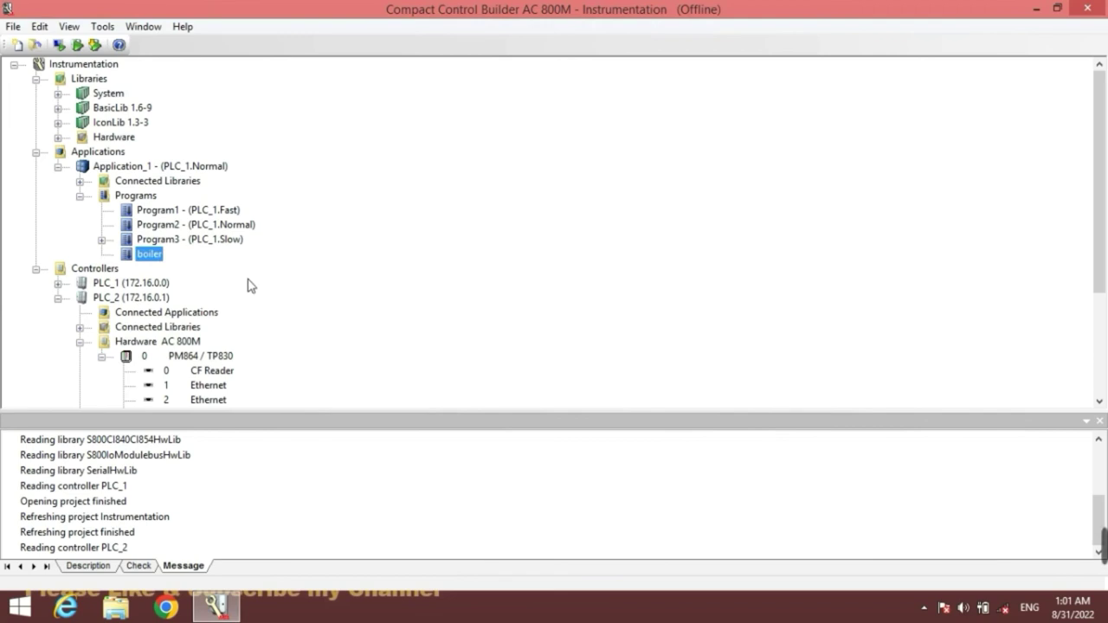
# - Open the boiler program maximized and insert a Function Block Diagram (FBD) code block named boiler_logic
pyautogui.doubleClick(151, 256)
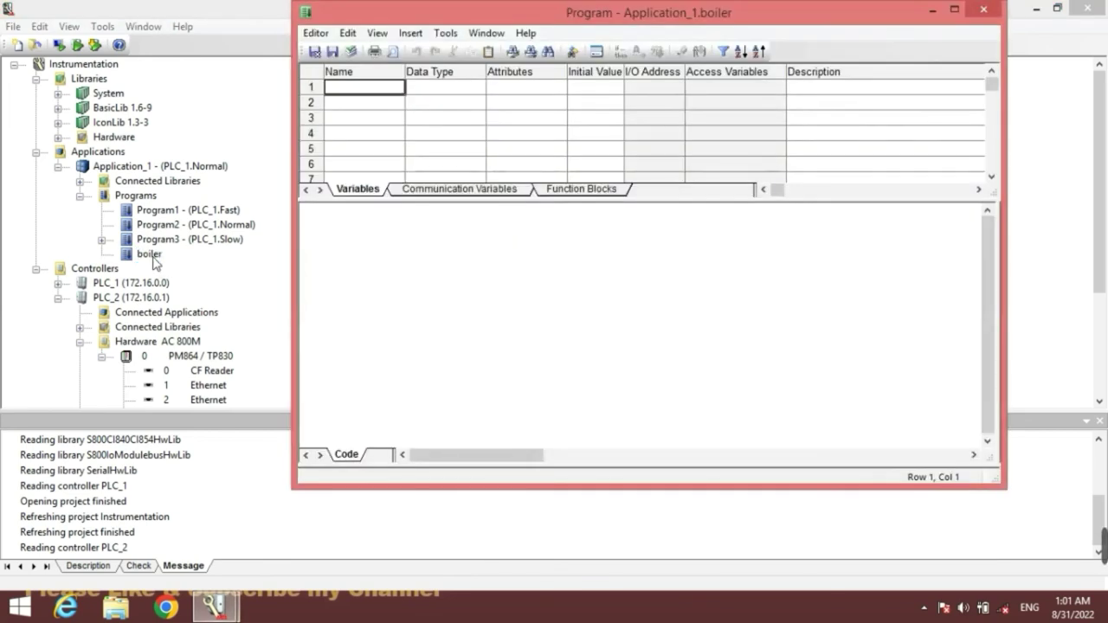
pyautogui.click(955, 10)
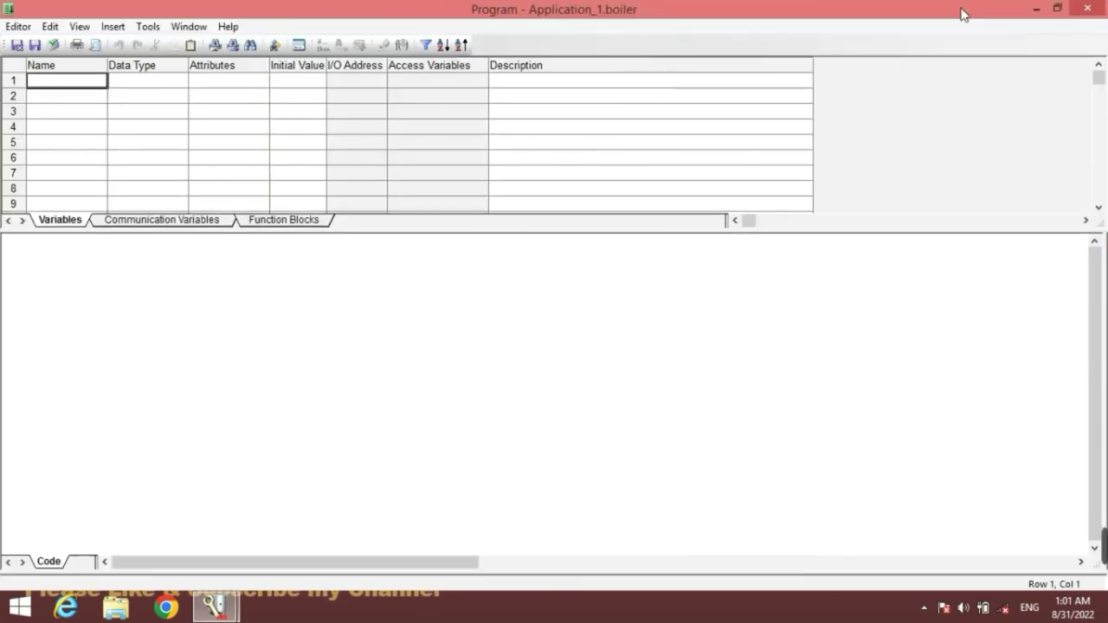
pyautogui.rightClick(47, 562)
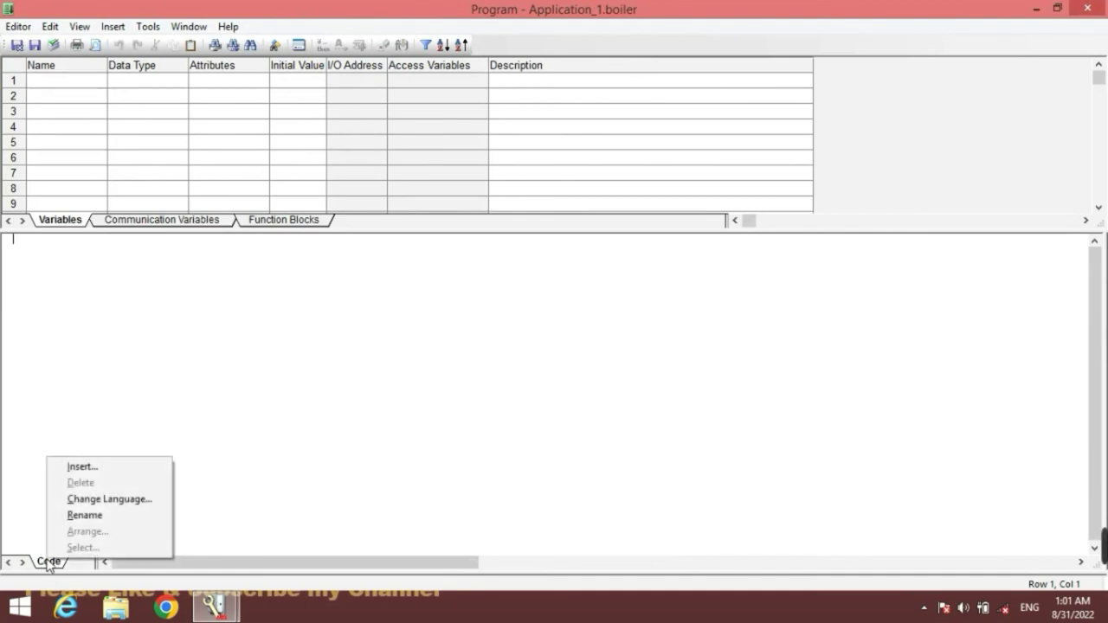
pyautogui.click(80, 467)
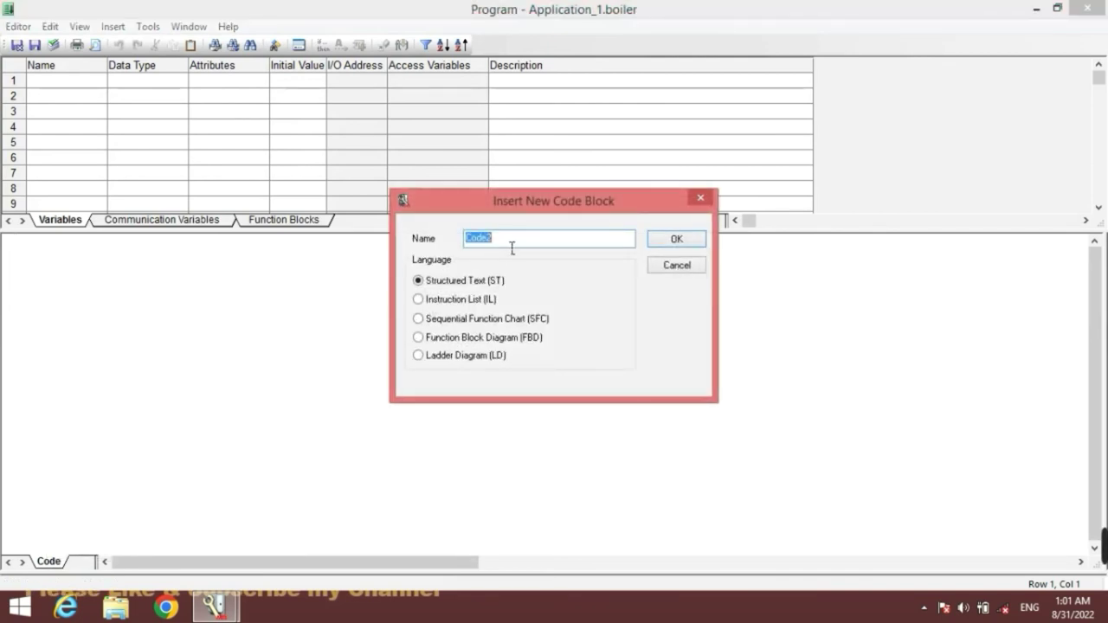
pyautogui.write('boiler_logic')
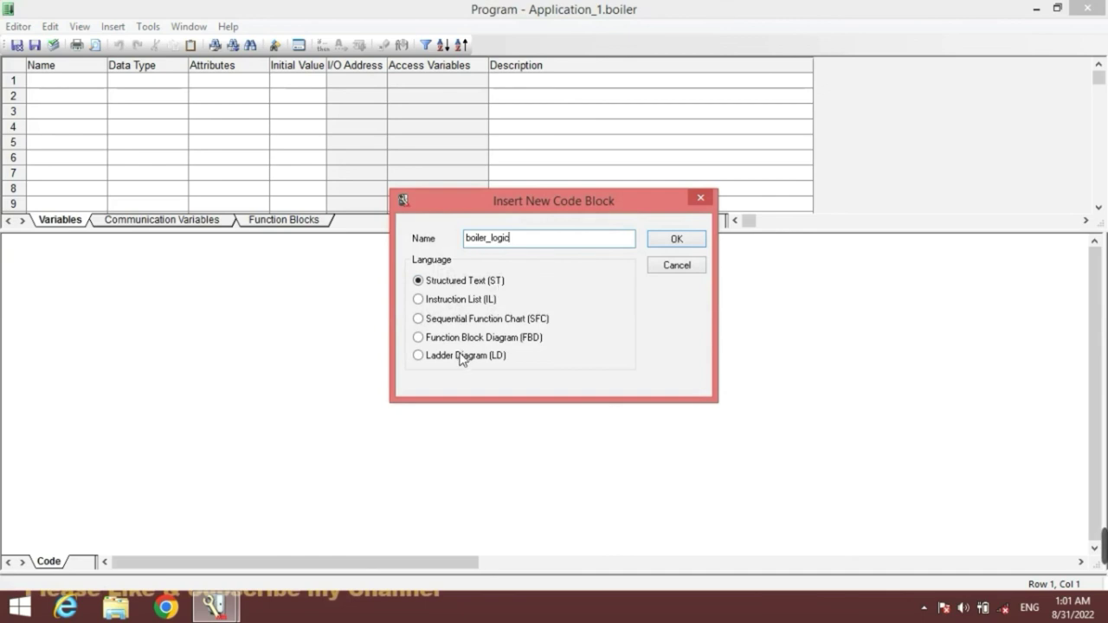
pyautogui.click(418, 337)
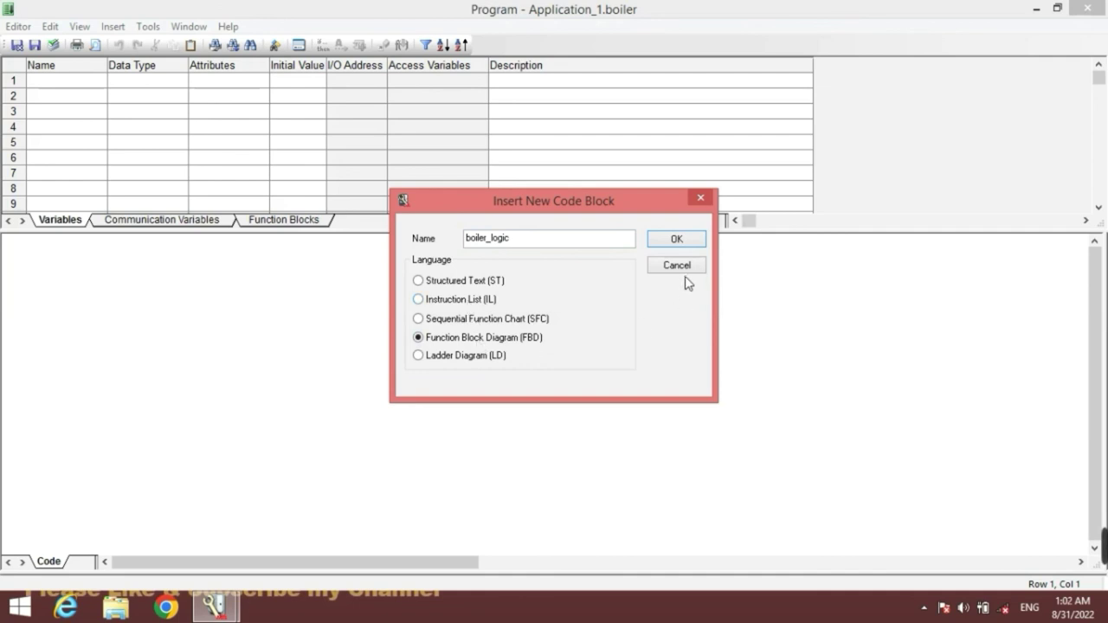
pyautogui.click(676, 240)
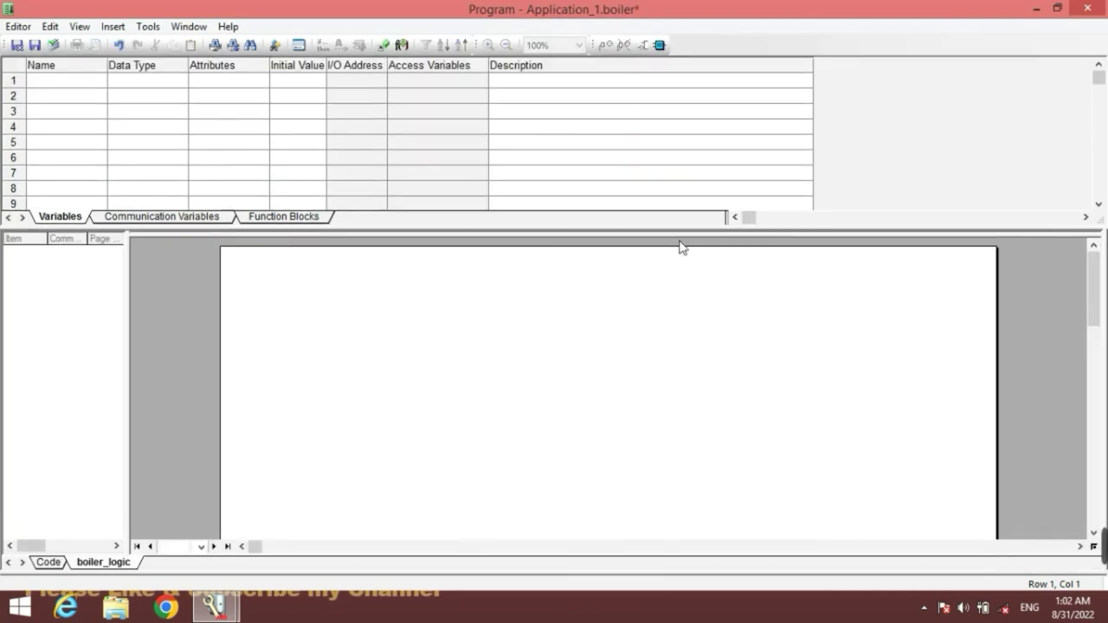
# - Insert an and function of type bool with size 2 on the boiler_logic diagram page
pyautogui.rightClick(467, 349)
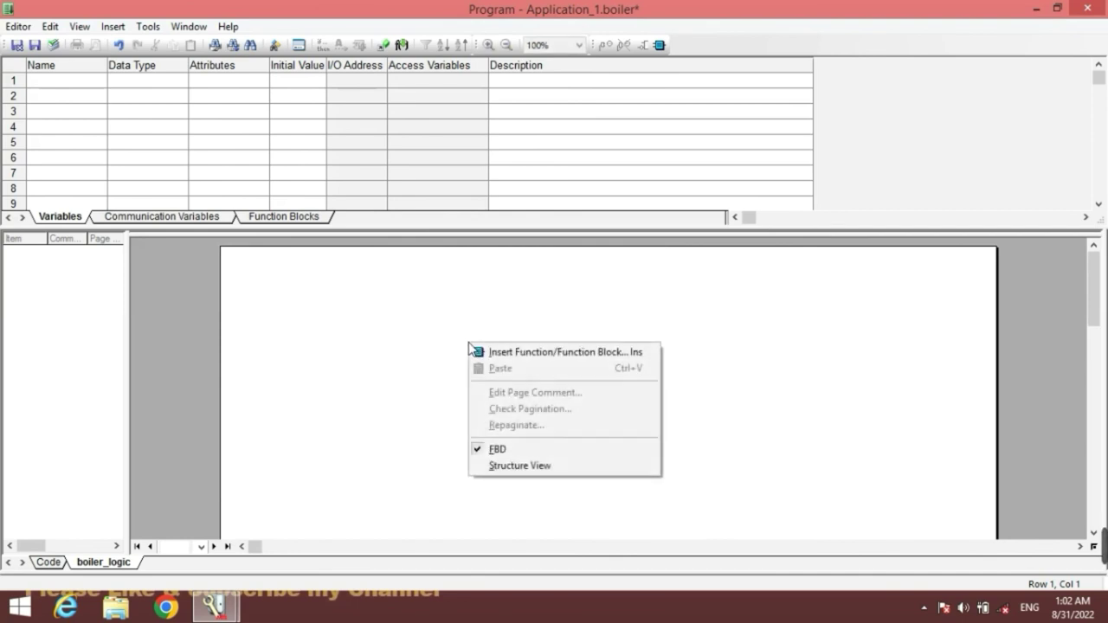
pyautogui.click(501, 353)
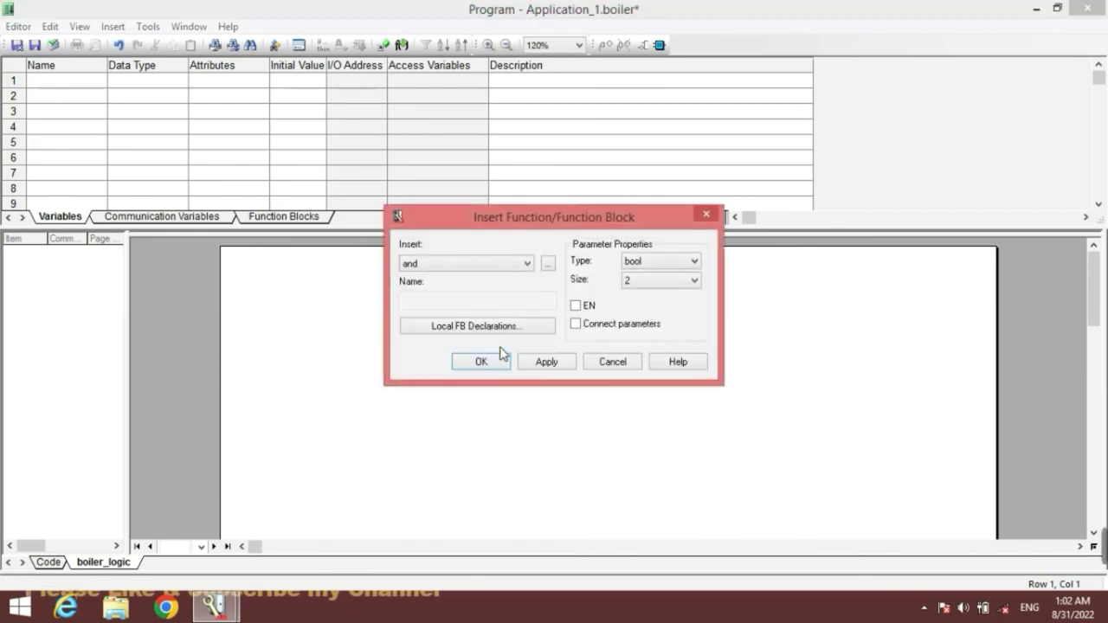
pyautogui.click(436, 266)
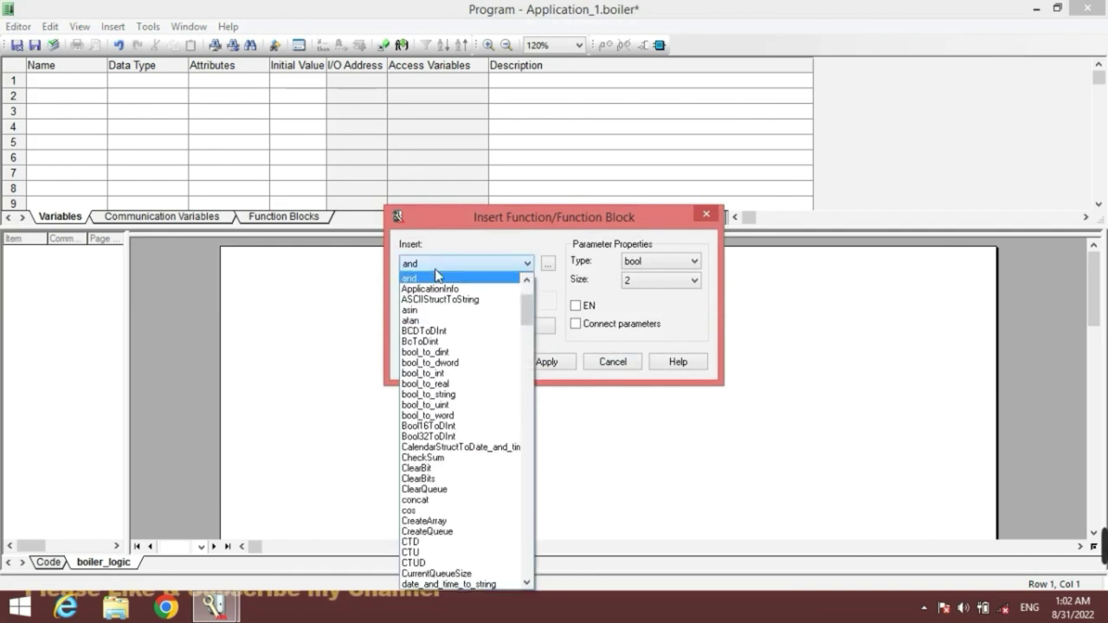
pyautogui.click(619, 428)
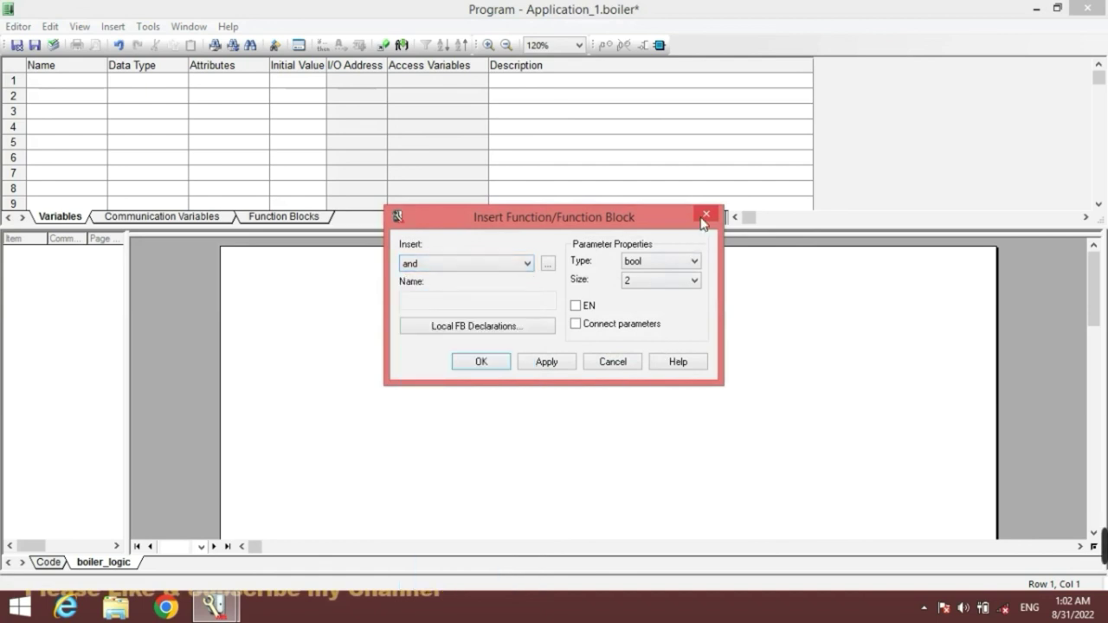
pyautogui.click(499, 371)
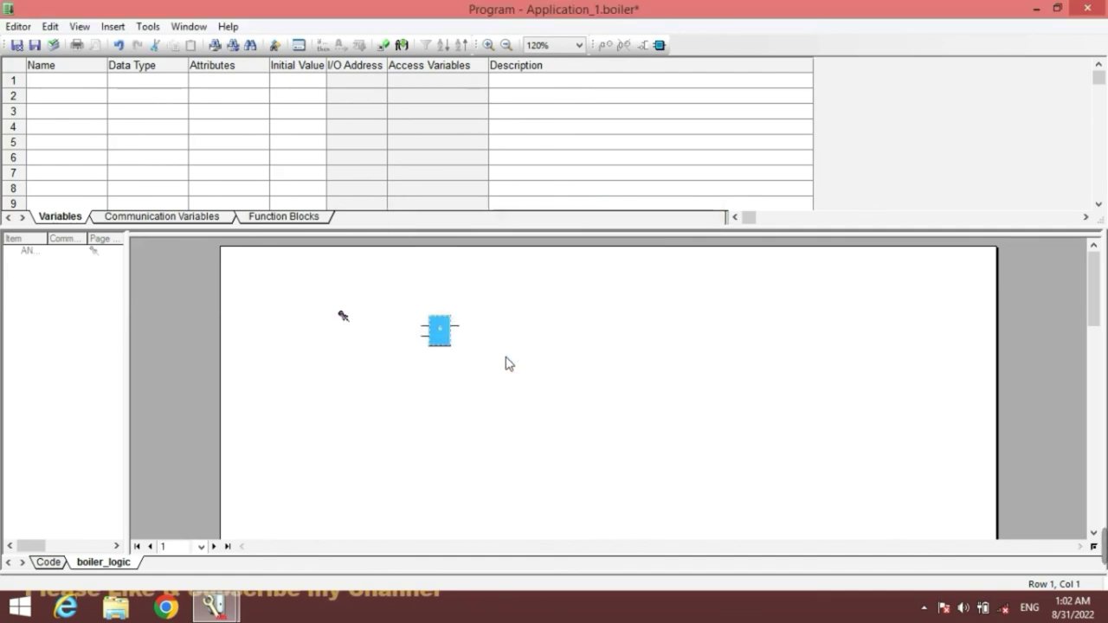
# - Deselect the and block and close the boiler program without applying the changes
pyautogui.click(551, 351)
pyautogui.click(435, 343)
pyautogui.click(707, 356)
pyautogui.click(1089, 7)
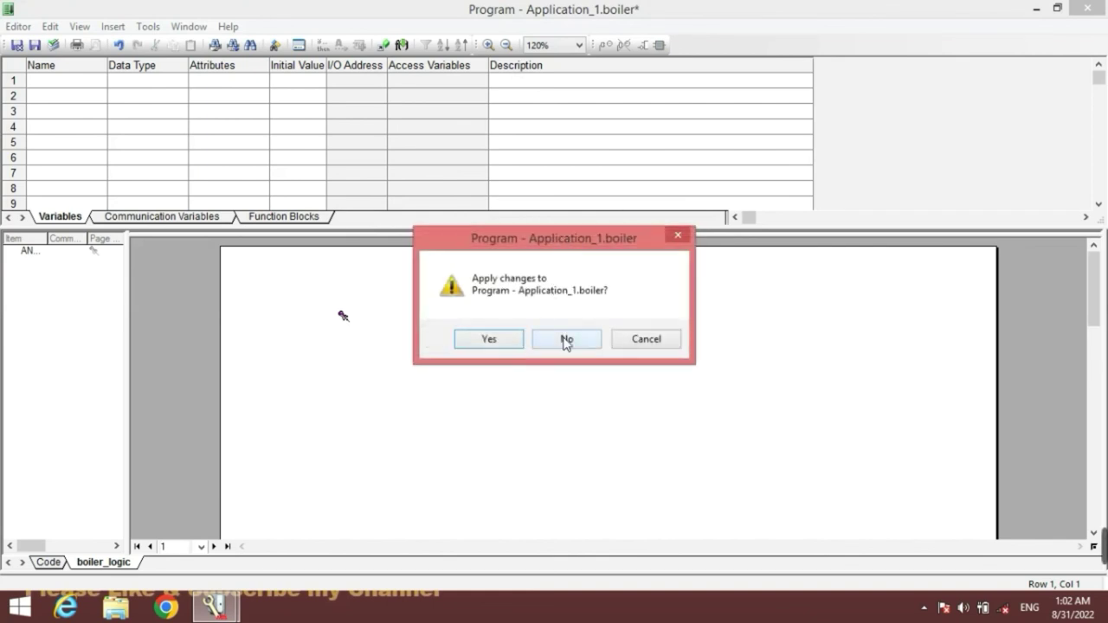
pyautogui.click(565, 341)
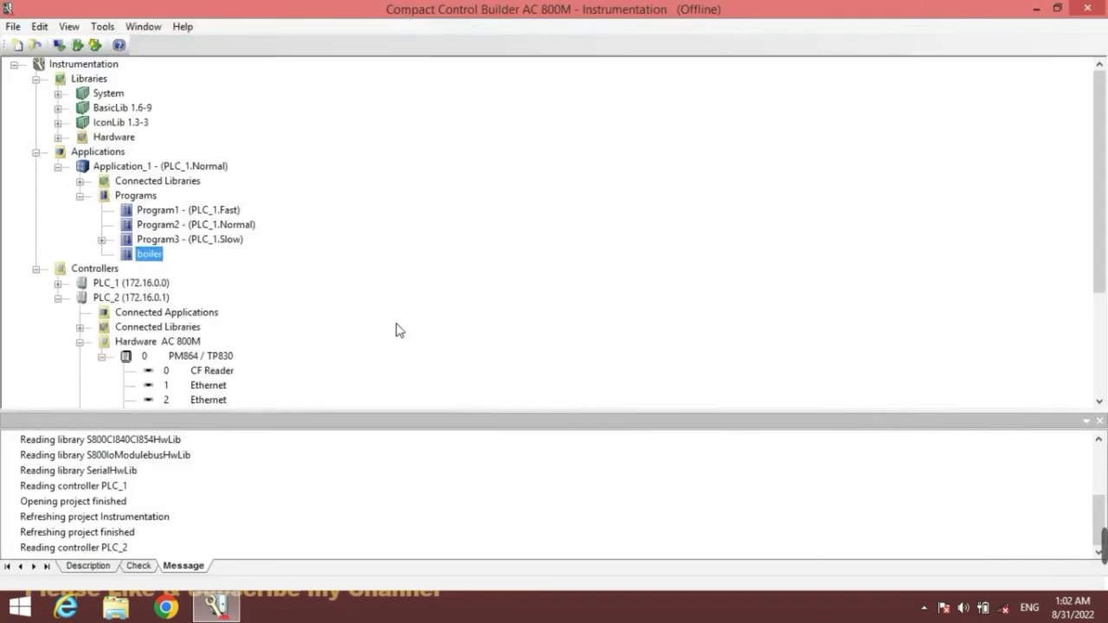